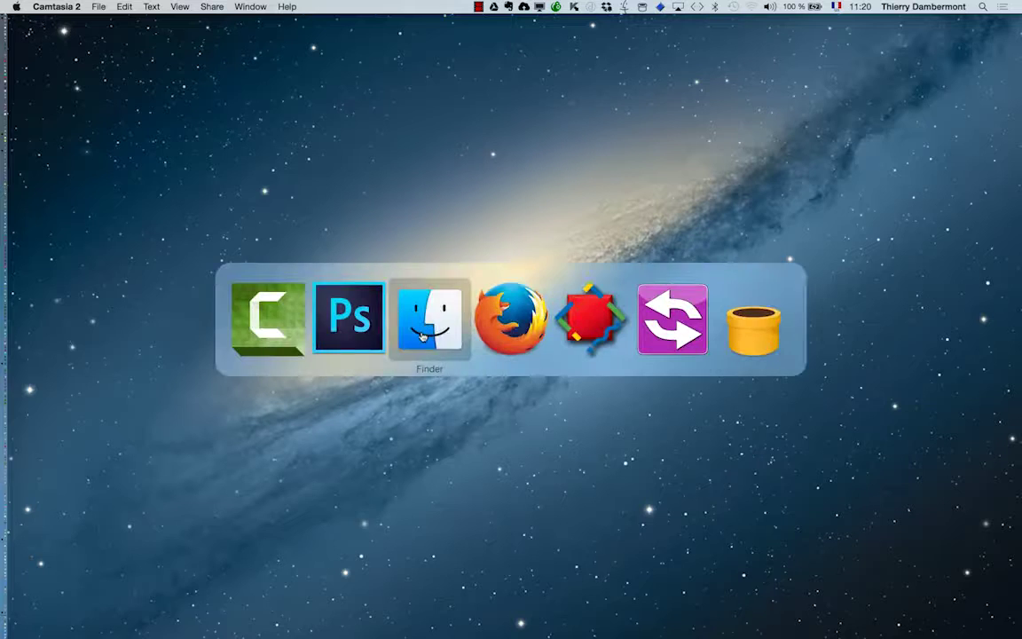
Step: Bring Photoshop forward; move and enlarge the Actions panel to show the Thierry-janv2016 set
key("super+shift+Tab")
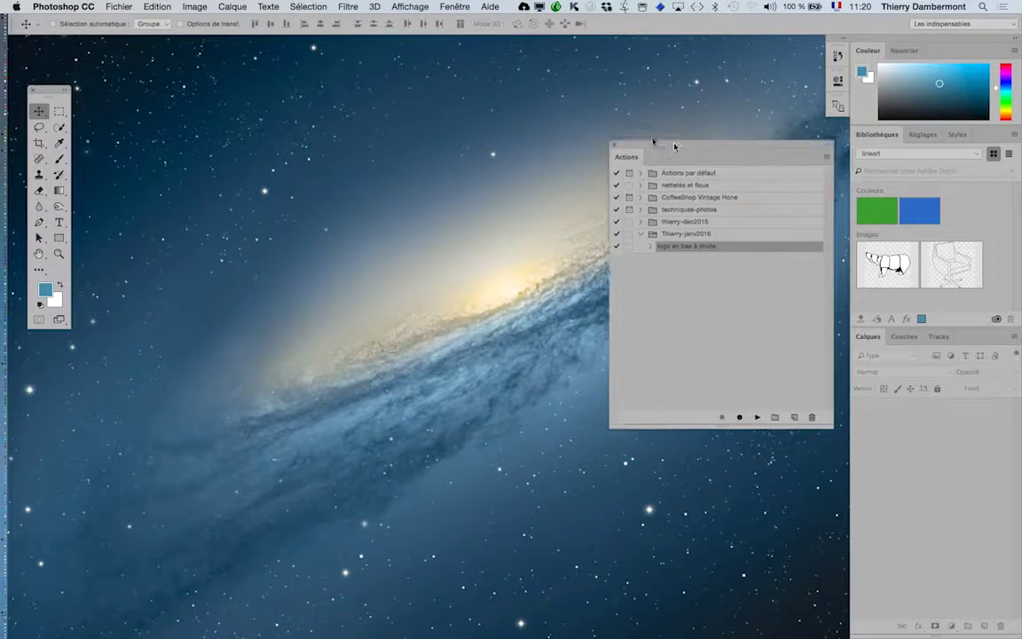
left_click_drag(700, 158, 266, 81)
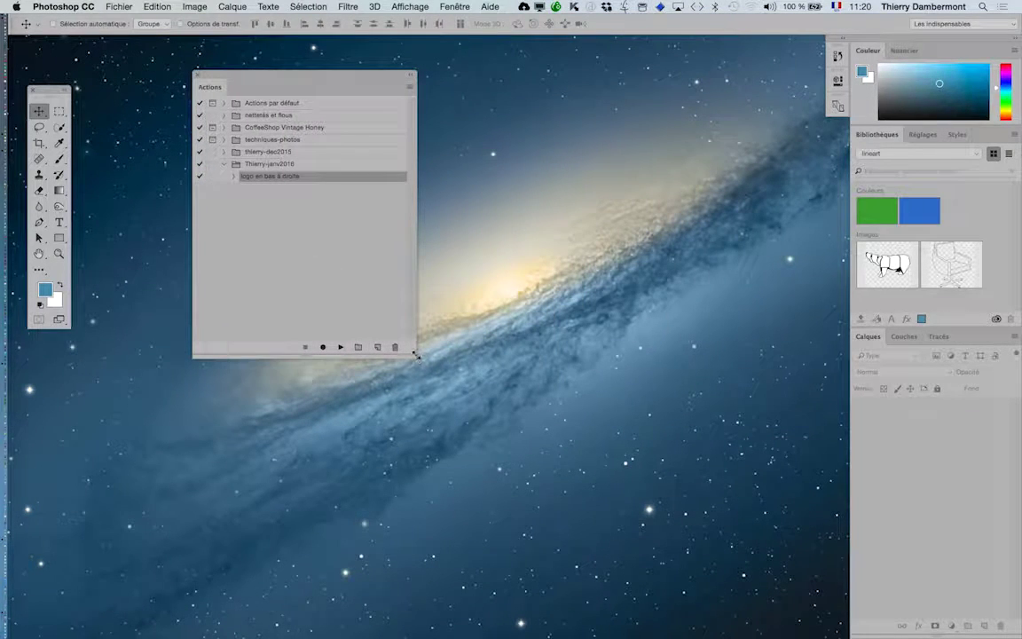
left_click_drag(414, 353, 587, 381)
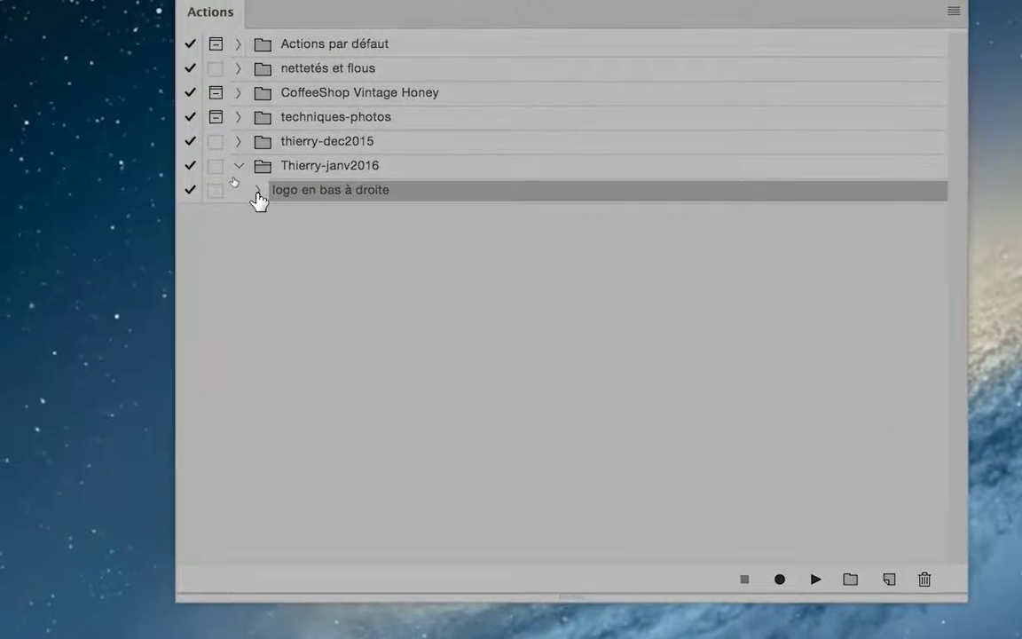
Step: Delete the Importer step from the 'logo en bas à droite' action
left_click(252, 187)
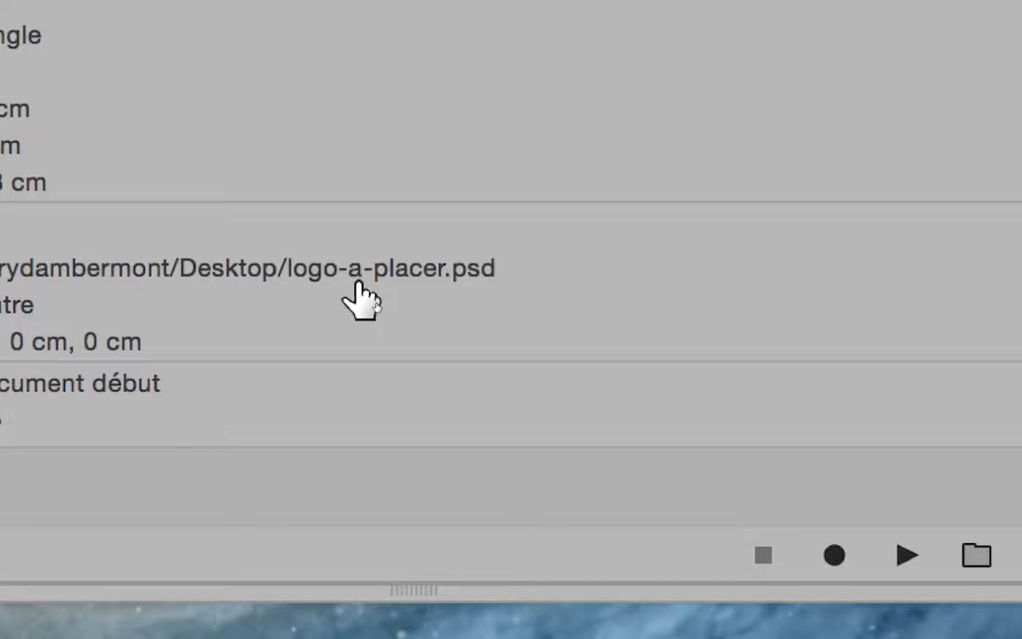
left_click(264, 282)
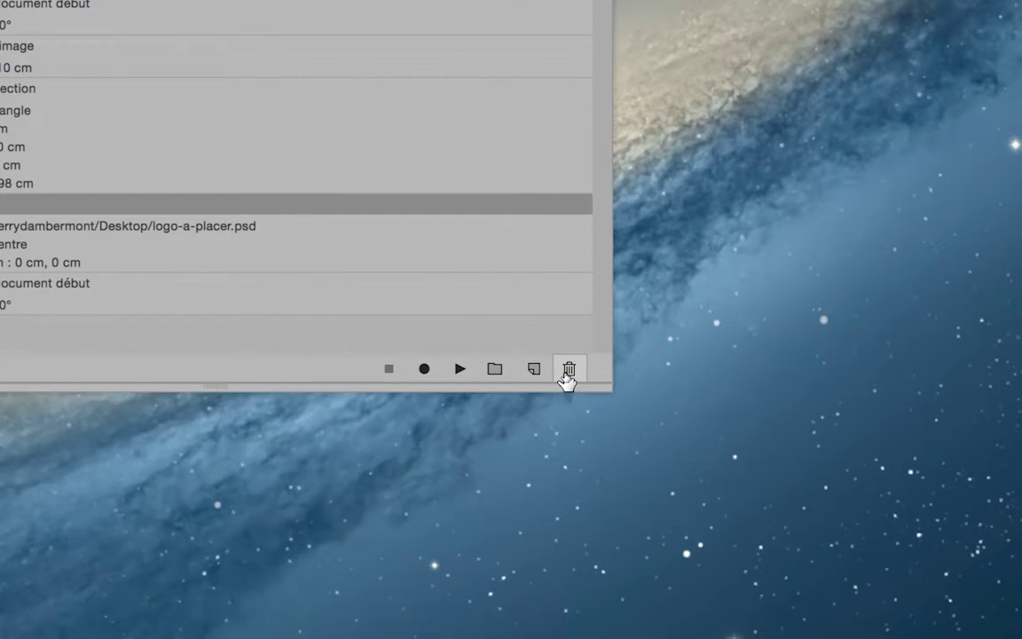
left_click(566, 371)
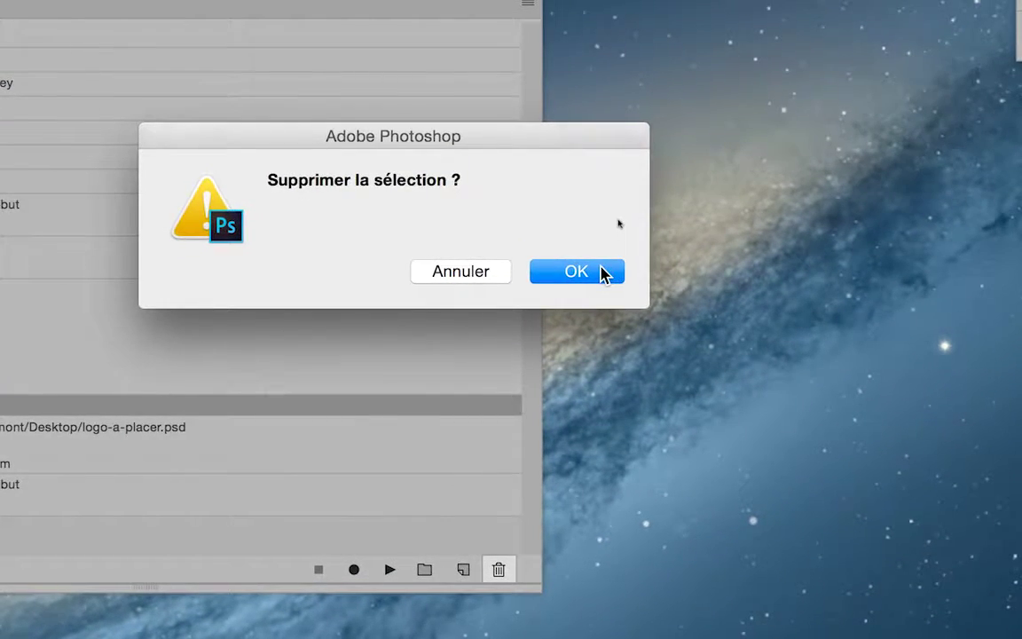
left_click(669, 74)
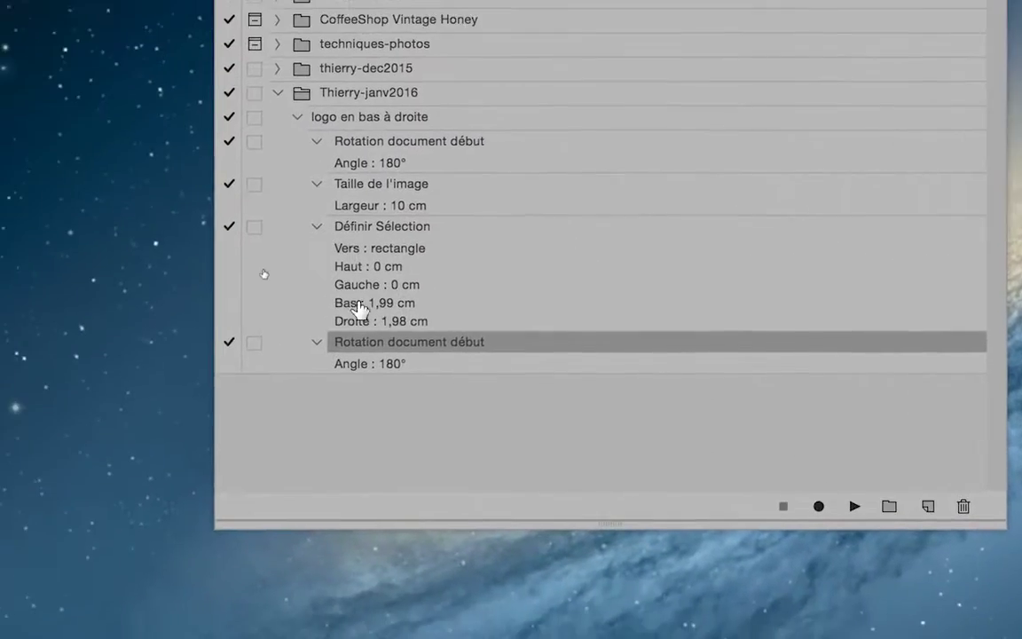
Step: Review the remaining steps, ending with Définir Sélection selected
left_click(361, 277)
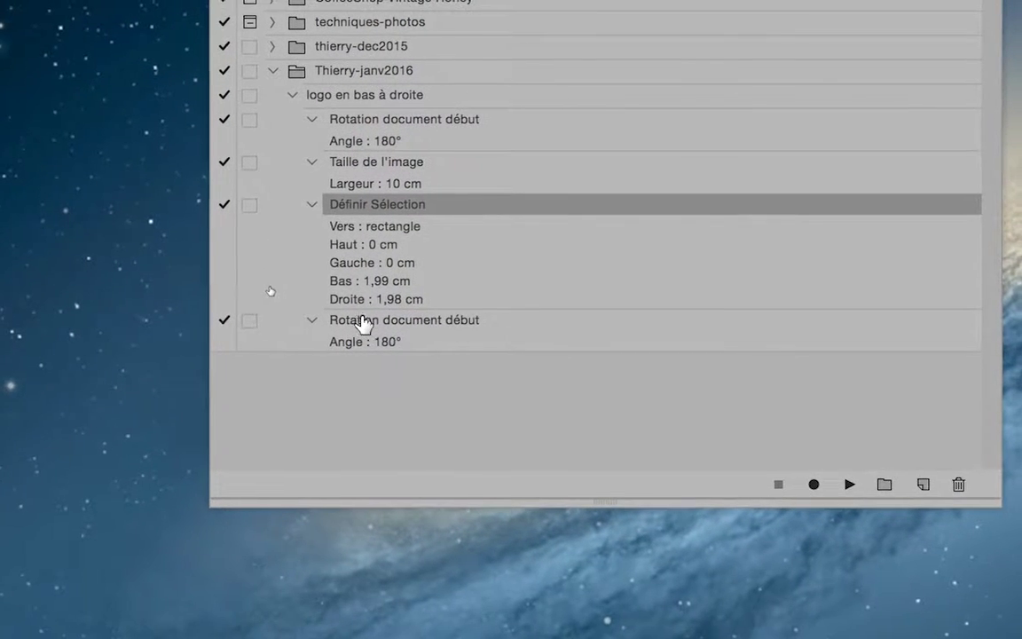
left_click(367, 321)
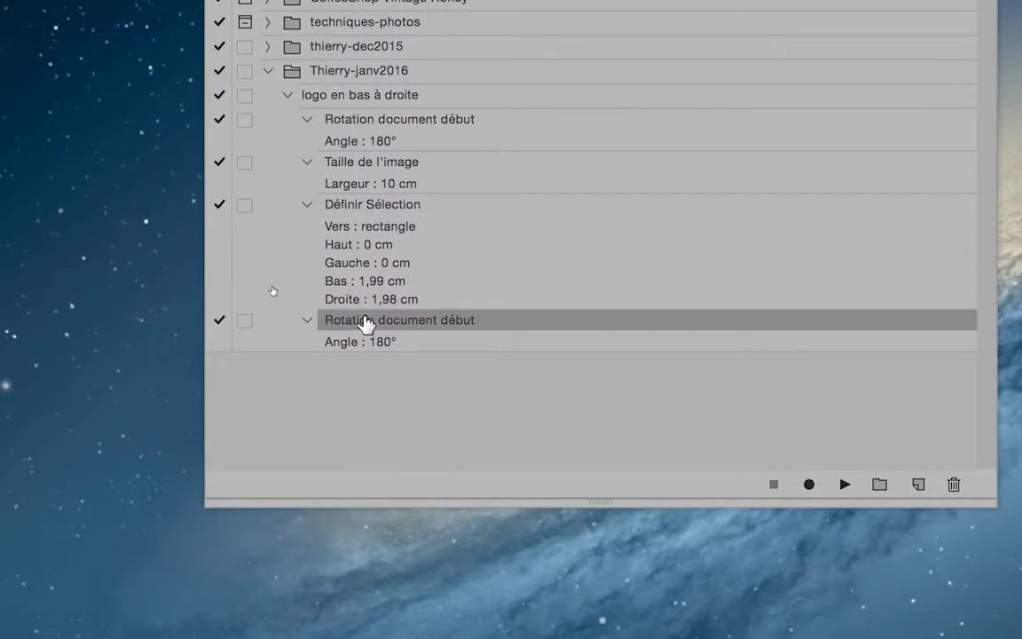
left_click(365, 277)
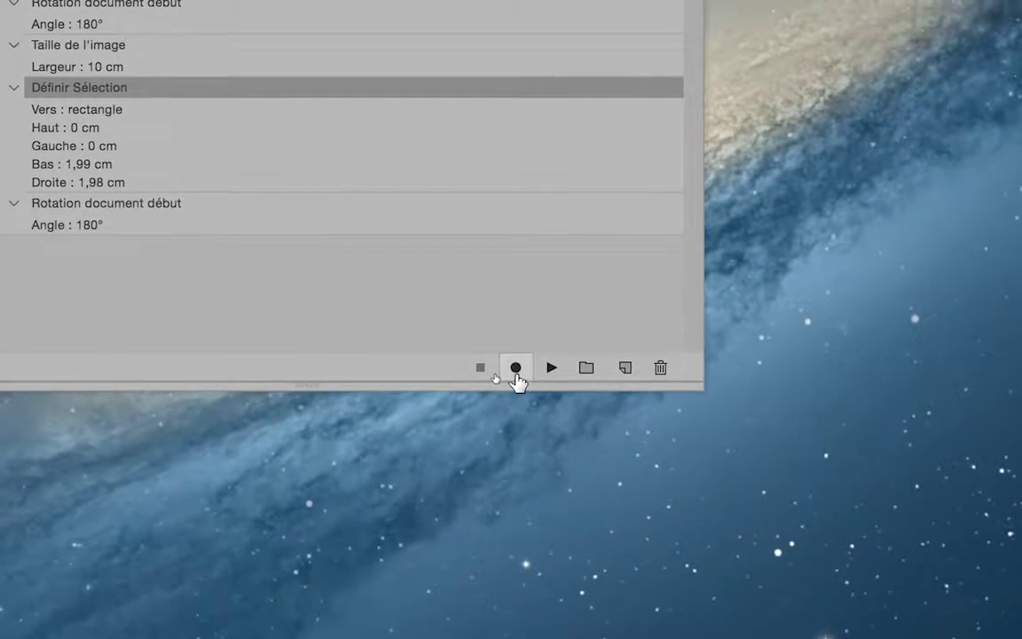
left_click(515, 371)
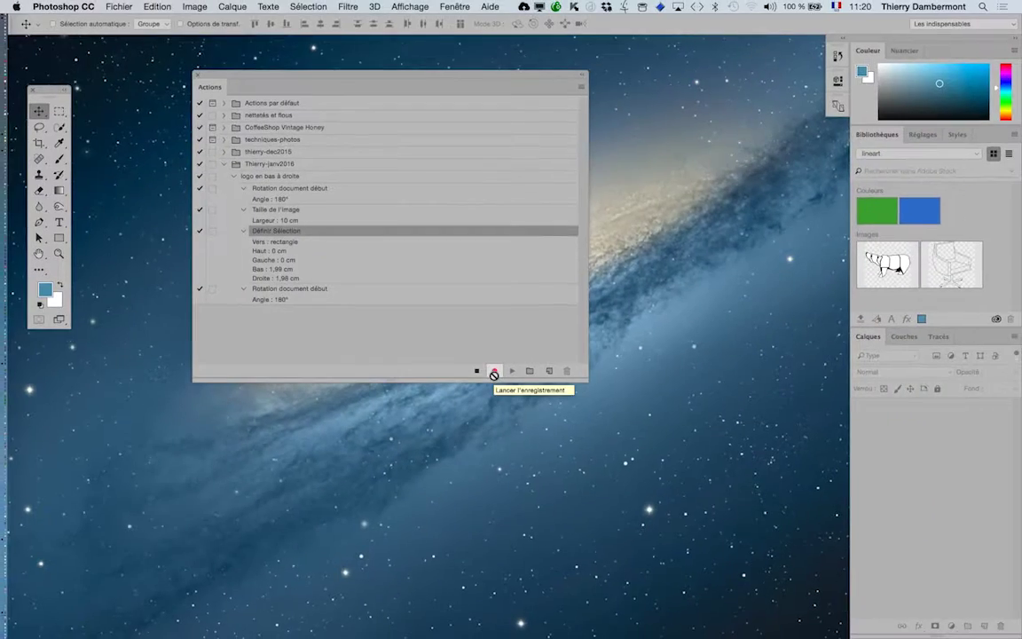
left_click(121, 6)
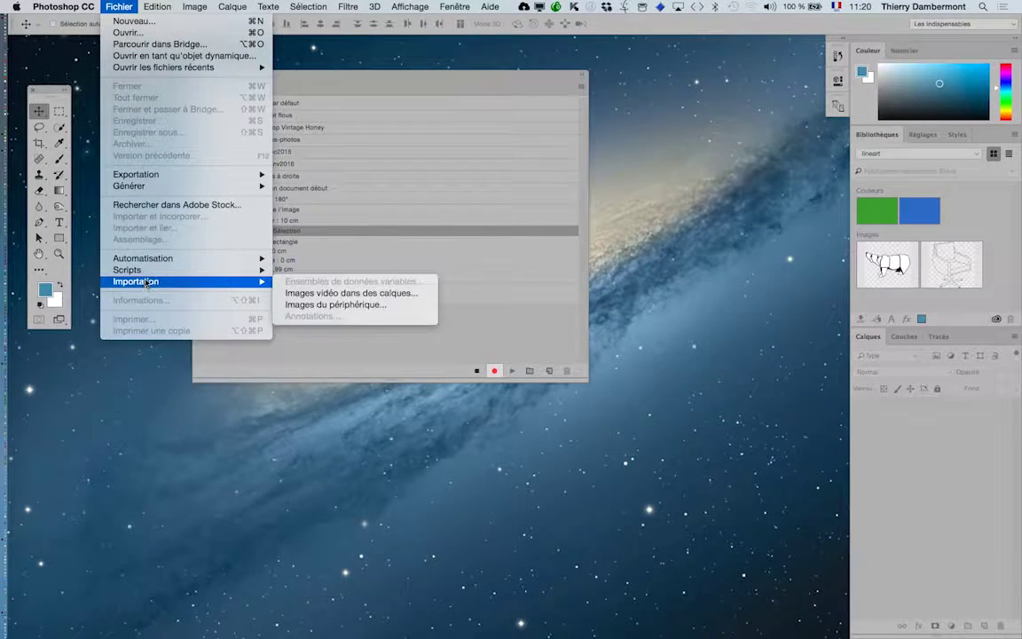
mouse_move(194, 6)
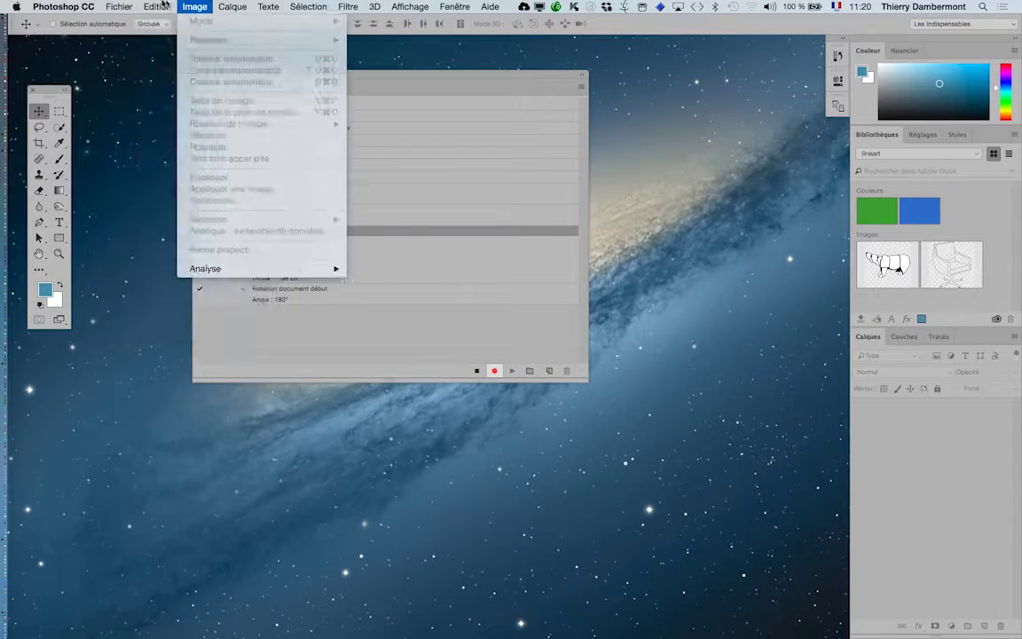
left_click(449, 313)
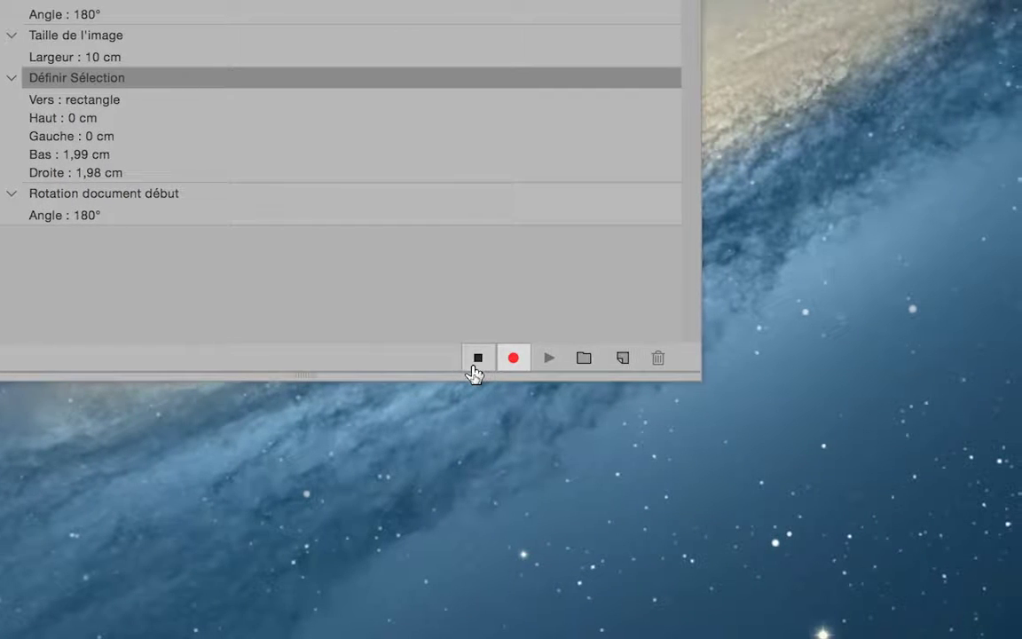
left_click(491, 378)
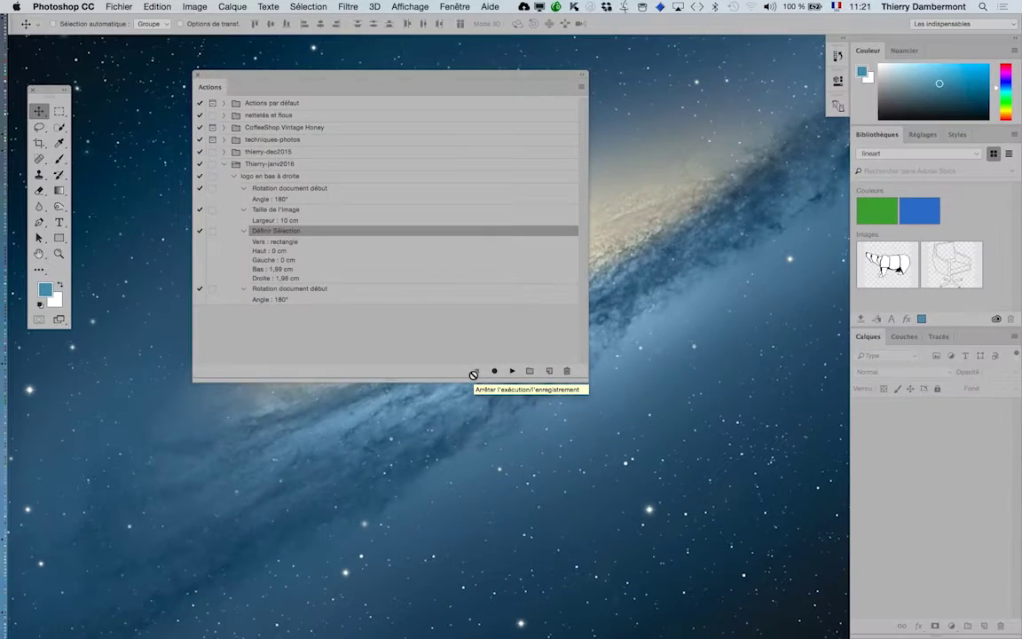
left_click(120, 6)
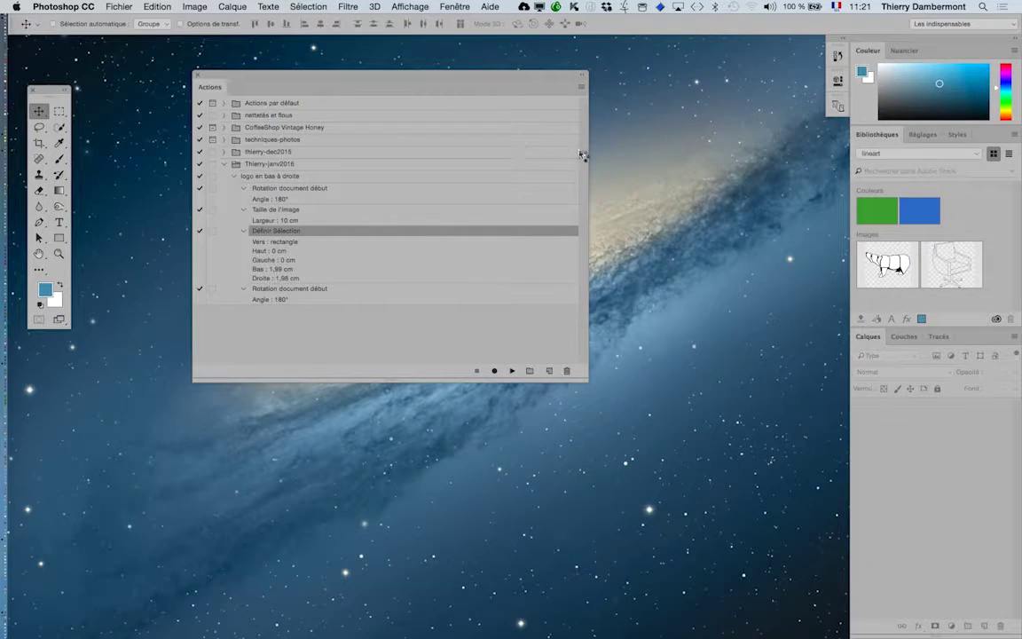
Step: Create a blank test document and start recording into the action
left_click(525, 114)
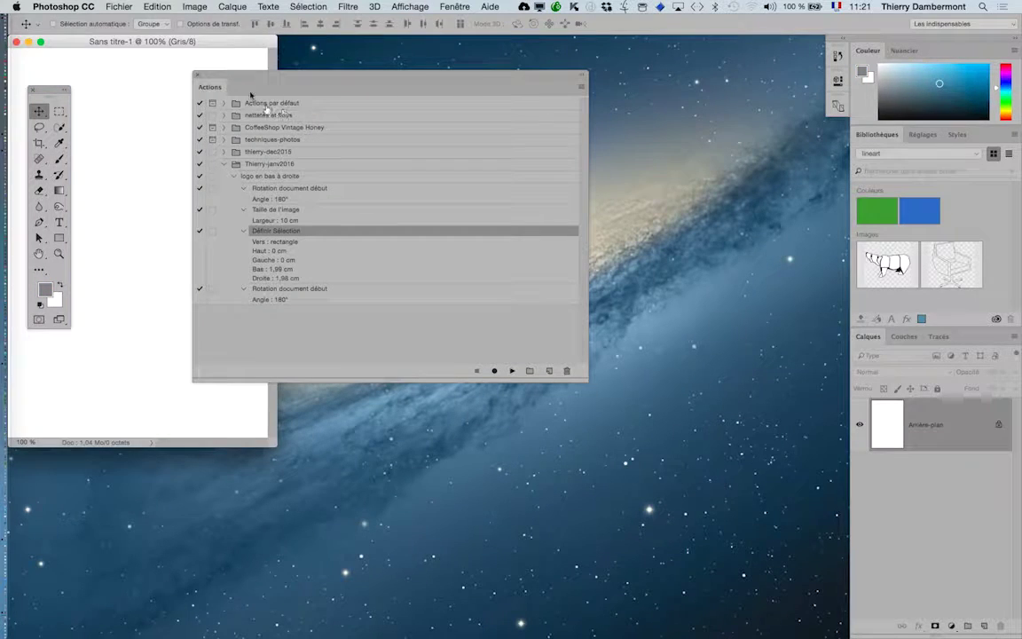
left_click_drag(185, 42, 540, 440)
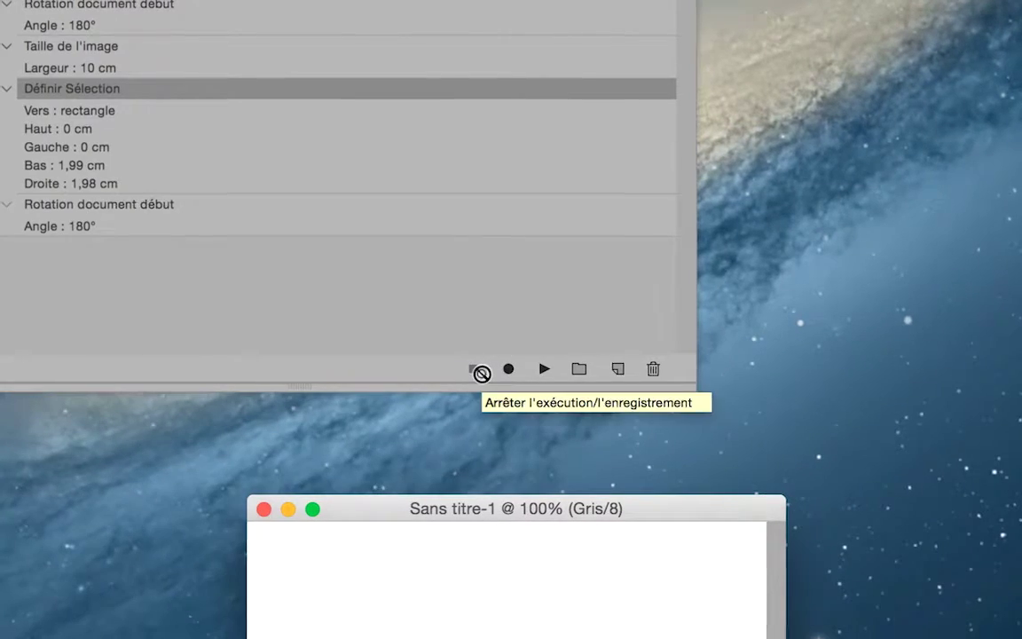
left_click(493, 371)
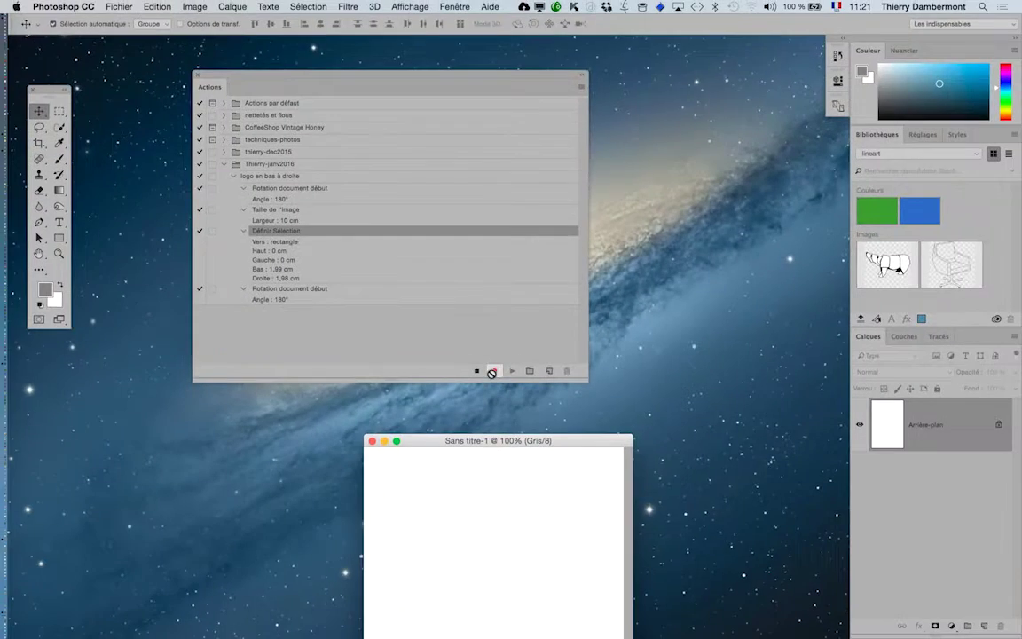
Step: Import and embed logo-a-placer.psd from the Bureau folder and commit the placement
left_click(118, 7)
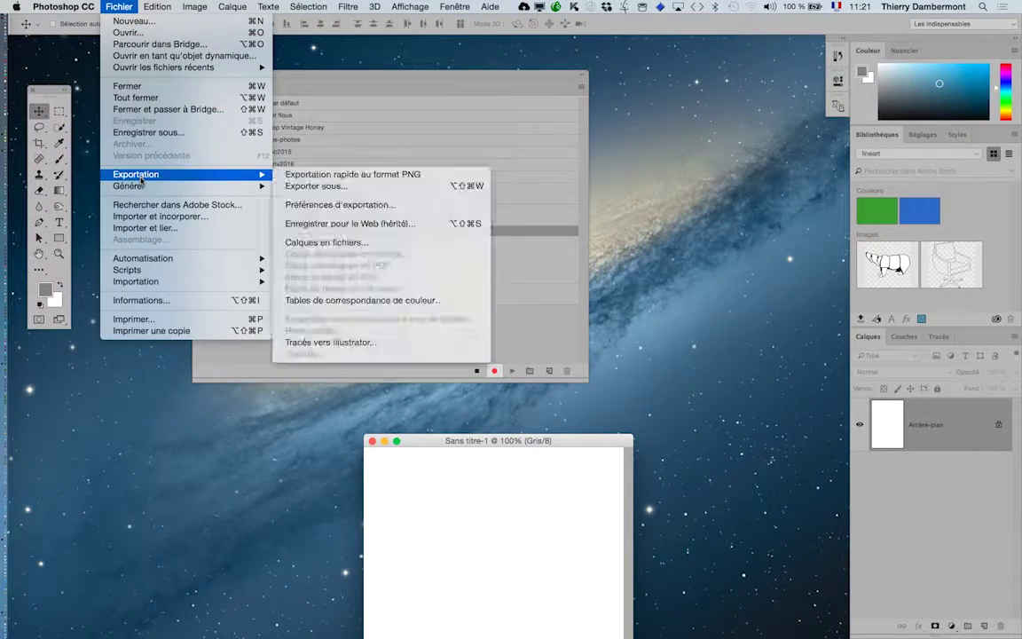
left_click(149, 218)
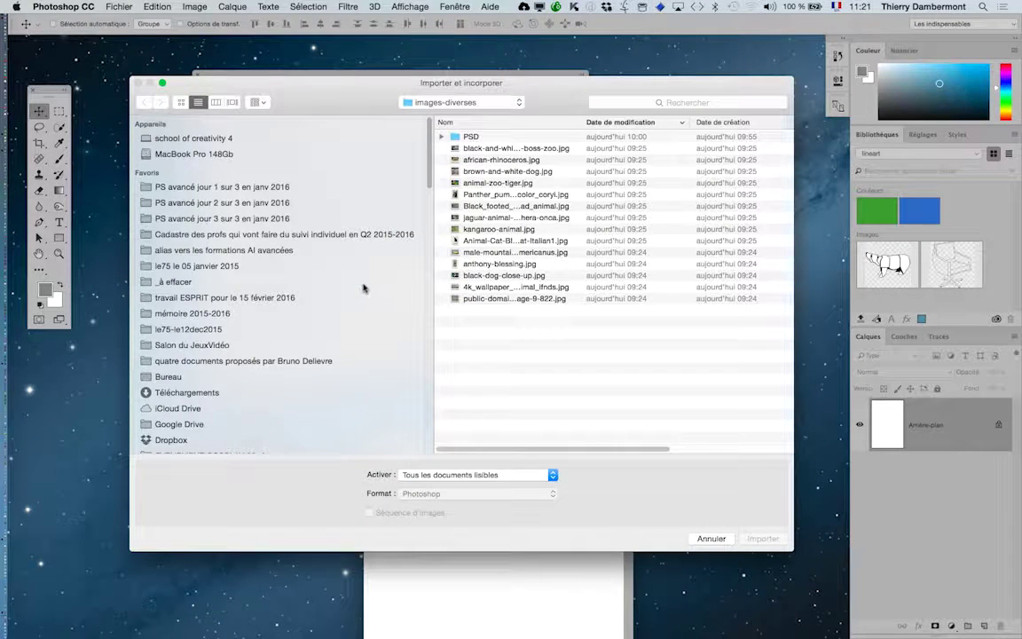
left_click(168, 376)
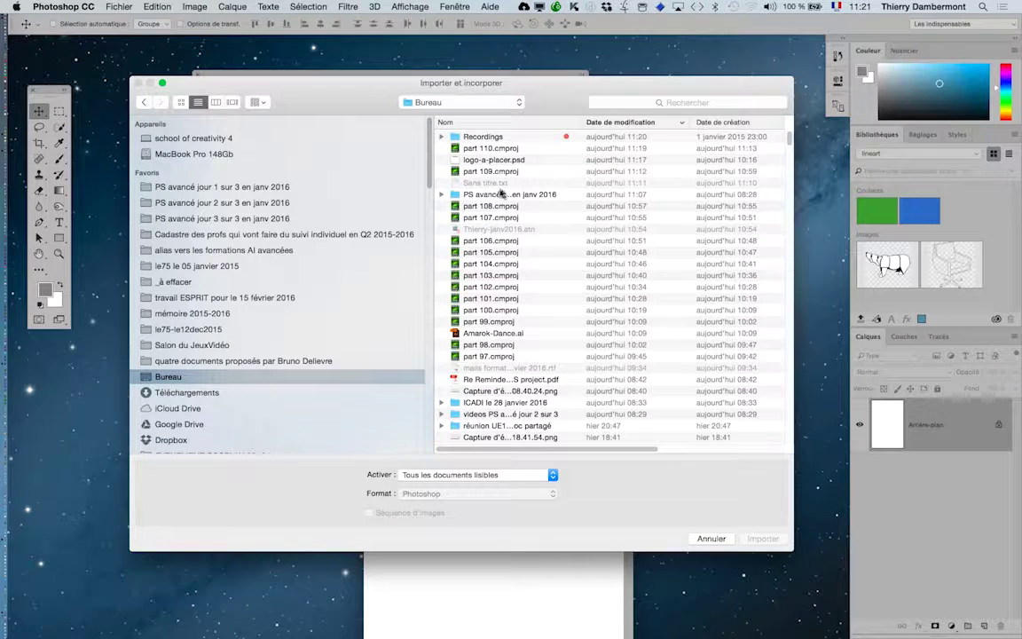
left_click(496, 162)
left_click(762, 538)
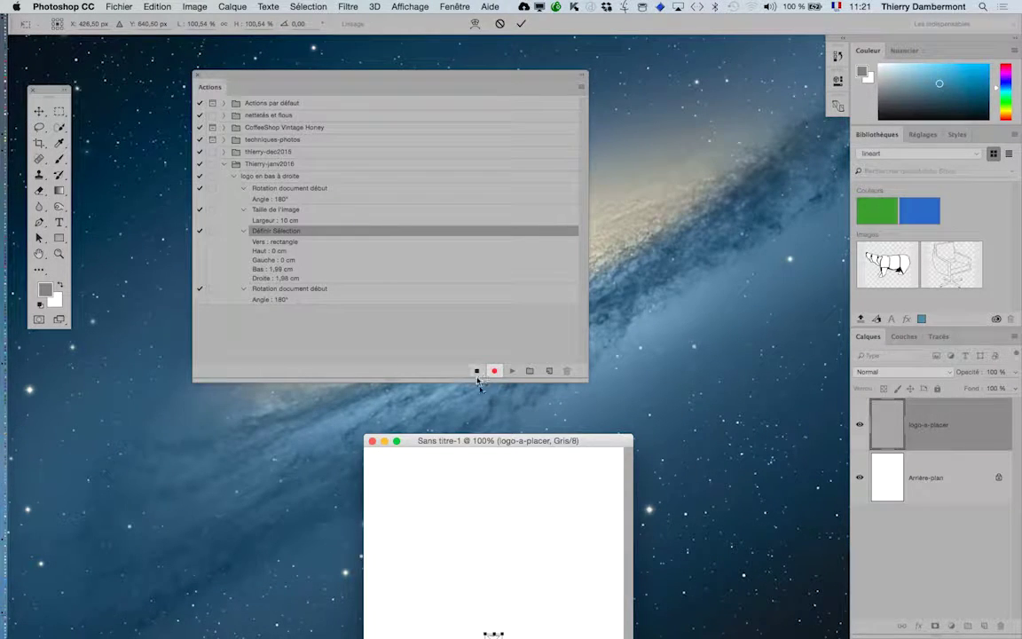
left_click(480, 373)
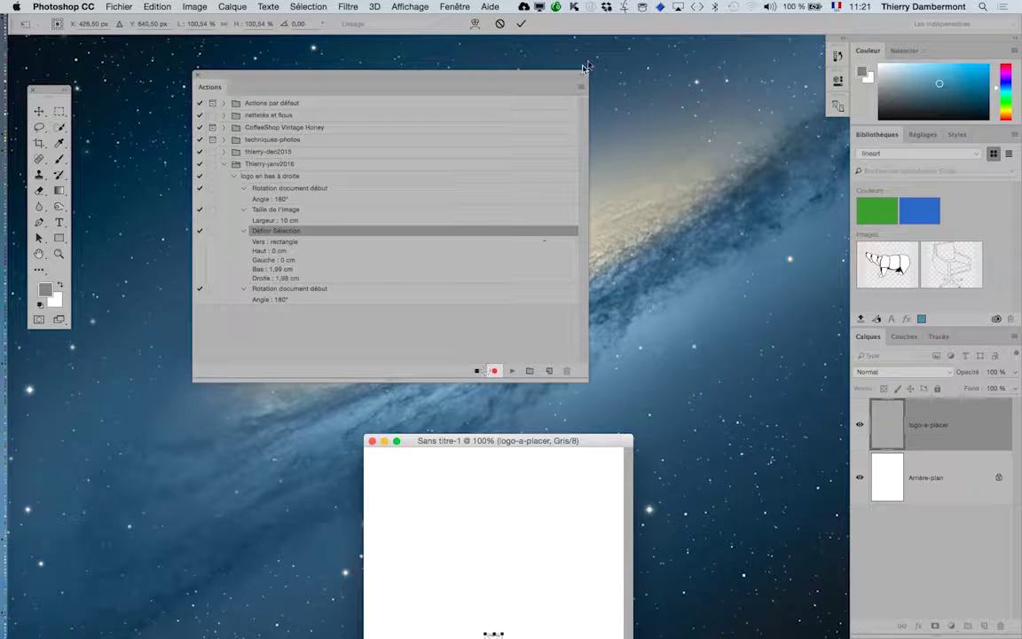
left_click(518, 24)
left_click_drag(440, 440, 687, 221)
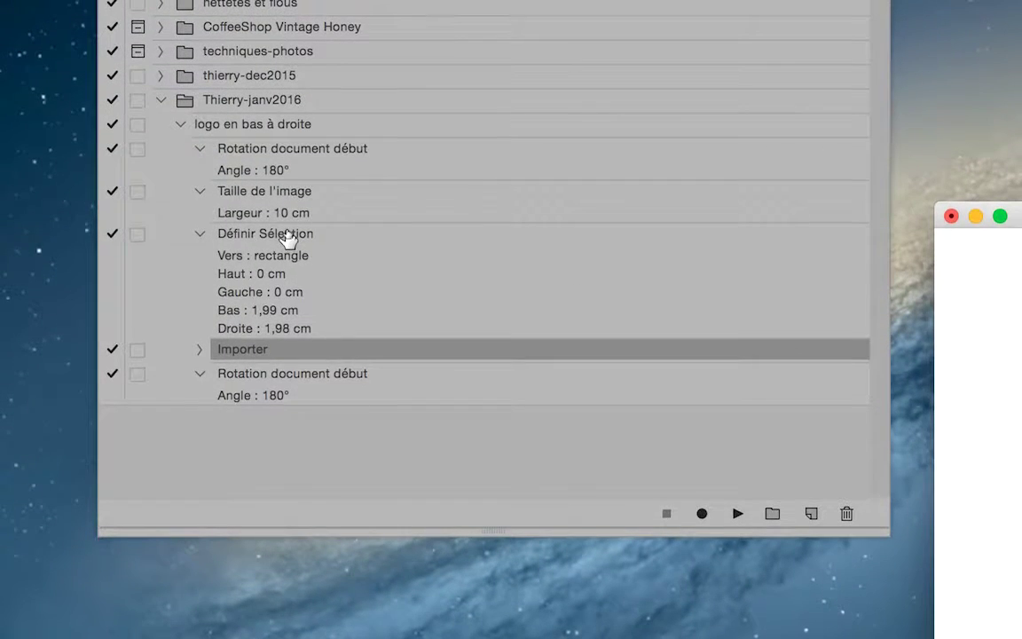
Step: Trash the Définir Sélection step and resume recording after Taille de l'image
left_click(286, 234)
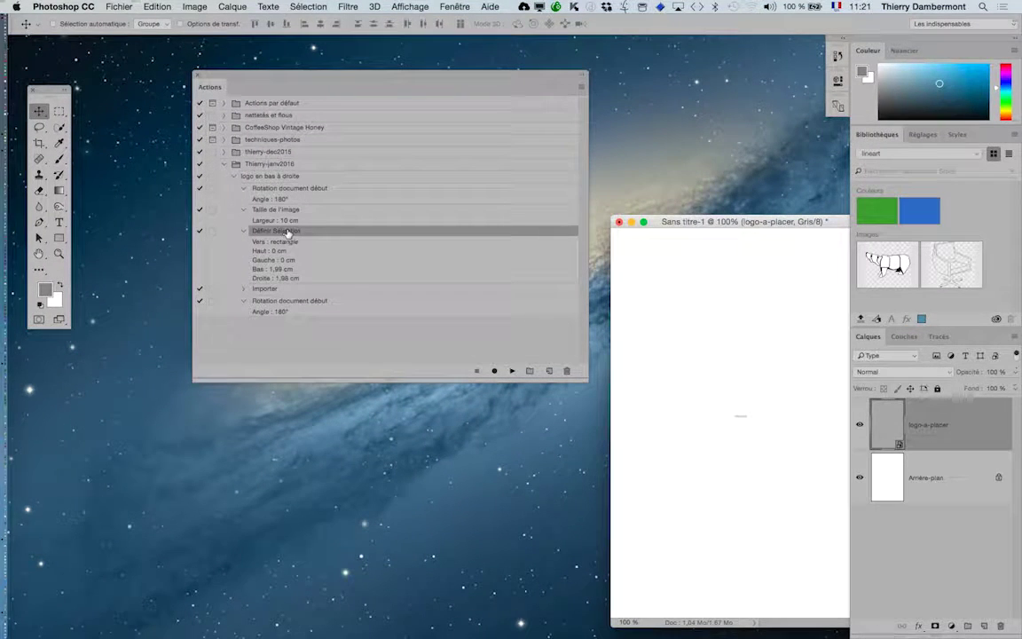
left_click_drag(286, 233, 564, 371)
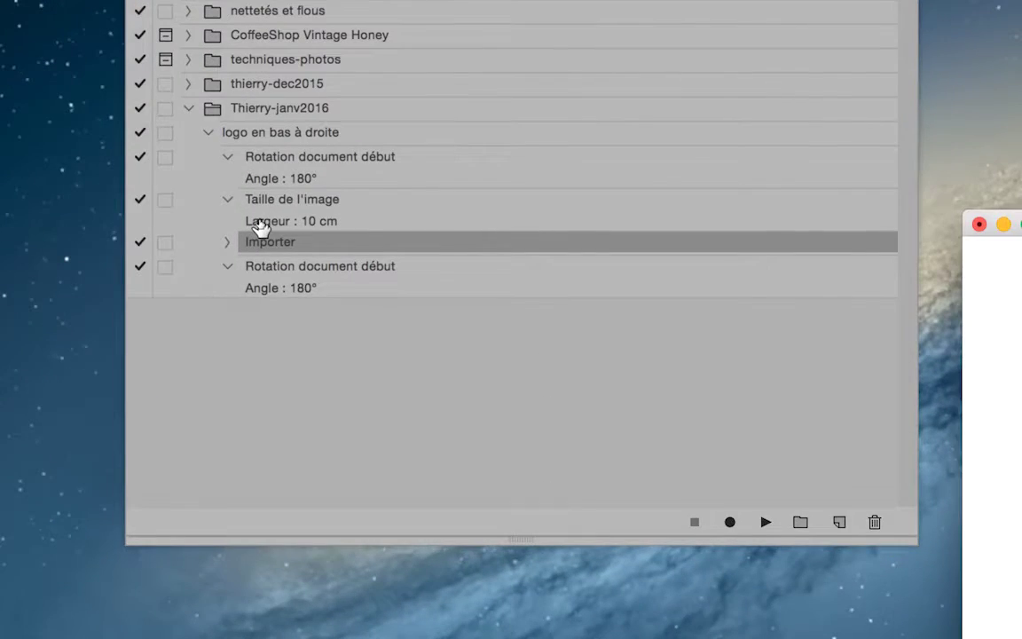
left_click(260, 222)
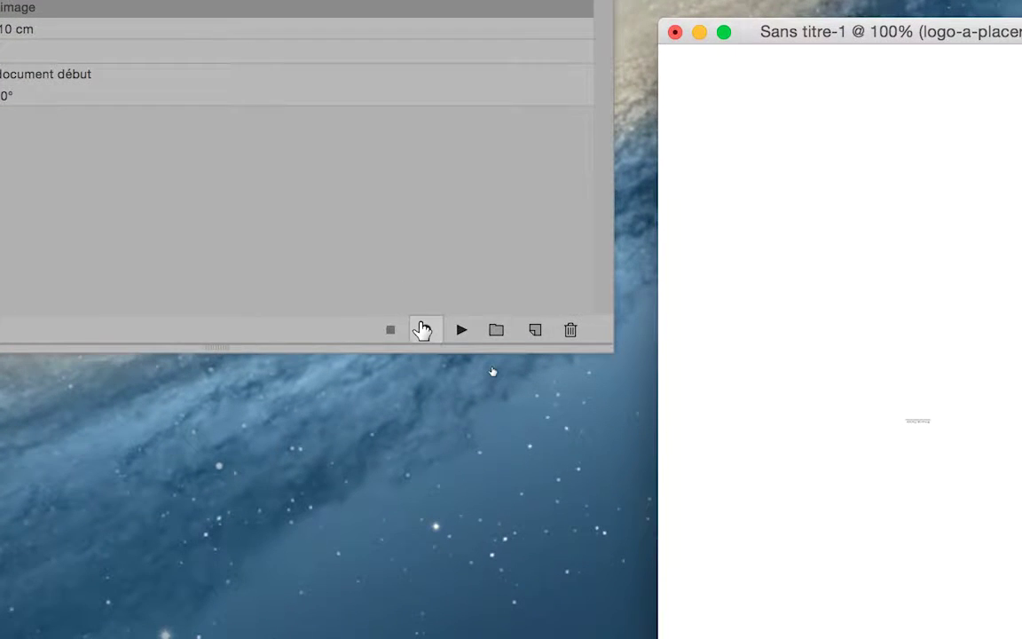
left_click(432, 346)
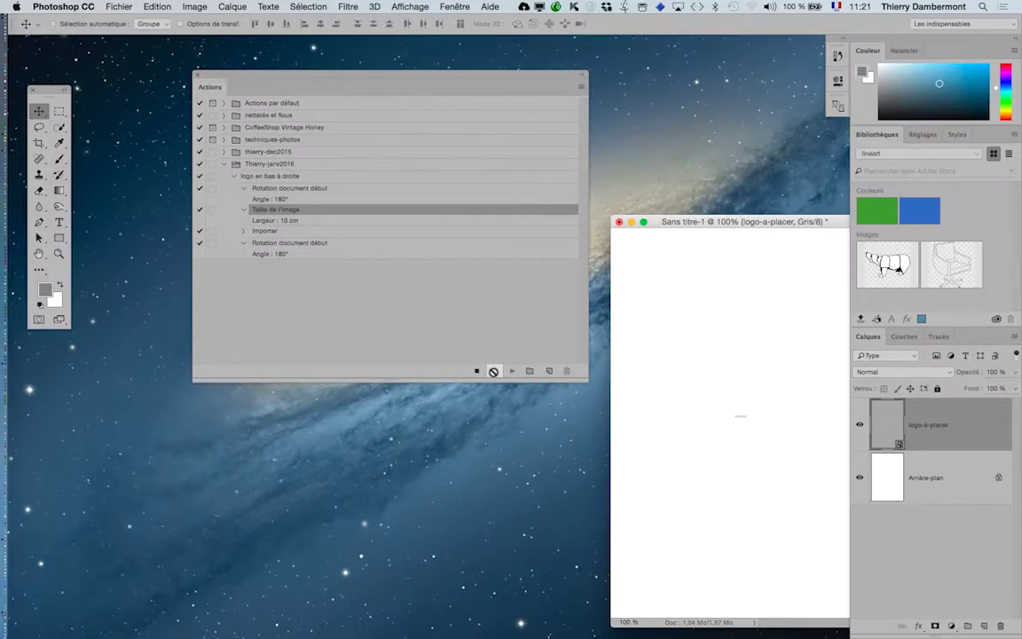
Step: Record a small rectangular selection at the image's top-left corner
mouse_move(498, 76)
left_mouse_down()
mouse_move(401, 165)
mouse_move(343, 473)
left_mouse_up()
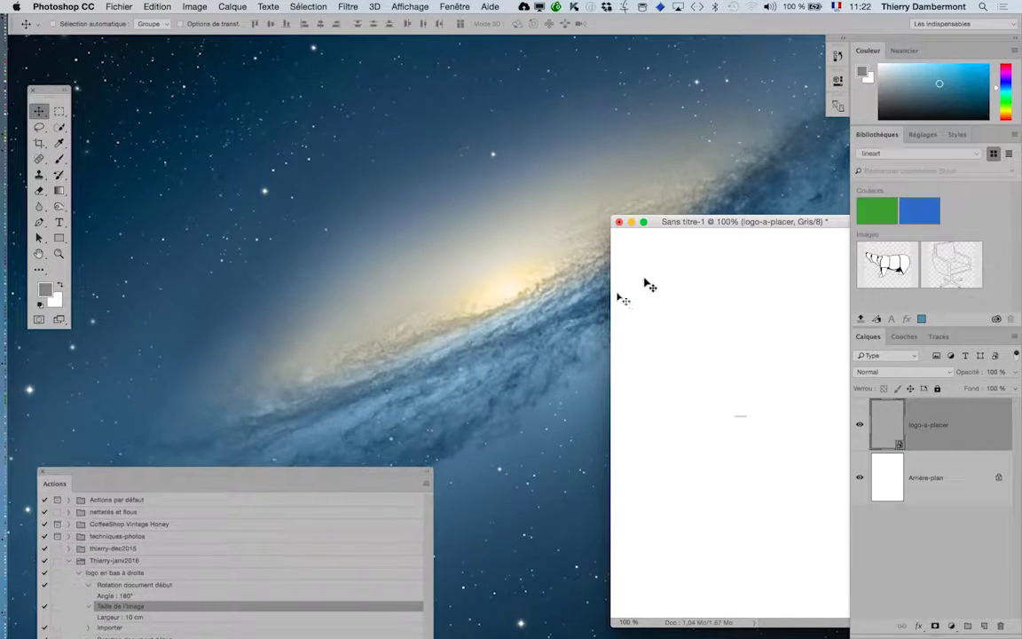
mouse_move(670, 223)
left_mouse_down()
mouse_move(485, 164)
mouse_move(351, 102)
left_mouse_up()
key("f")
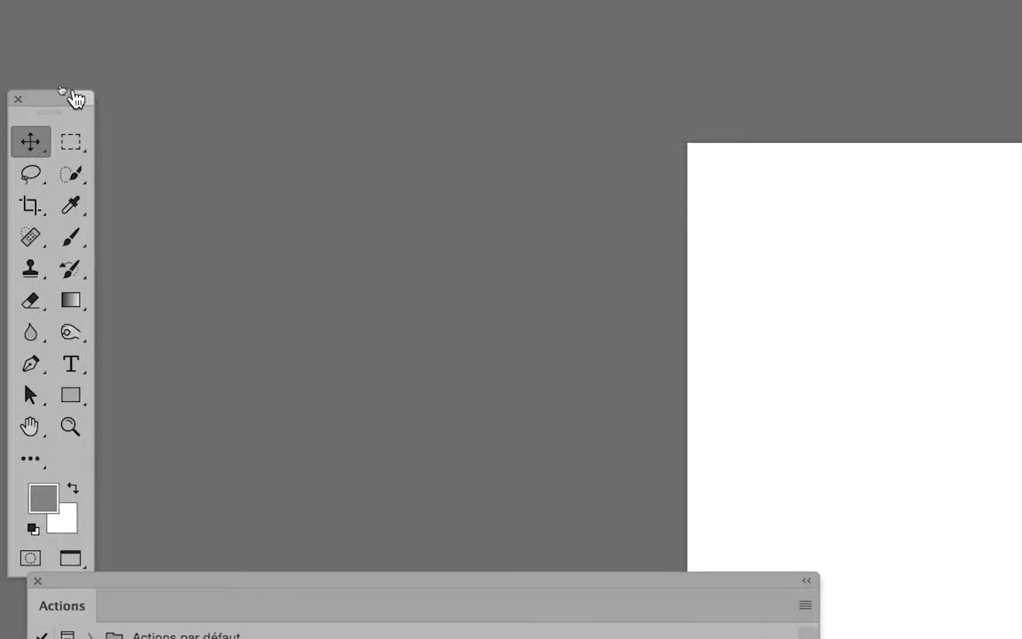
left_click(59, 111)
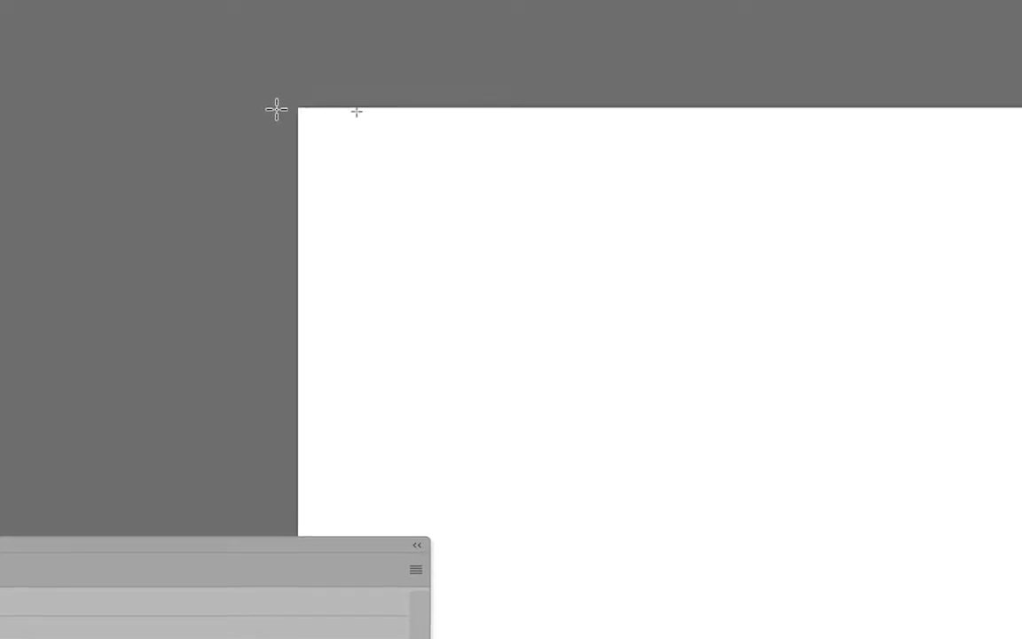
mouse_move(264, 95)
left_mouse_down()
mouse_move(360, 155)
mouse_move(364, 135)
mouse_move(356, 144)
mouse_move(363, 162)
mouse_move(340, 168)
left_mouse_up()
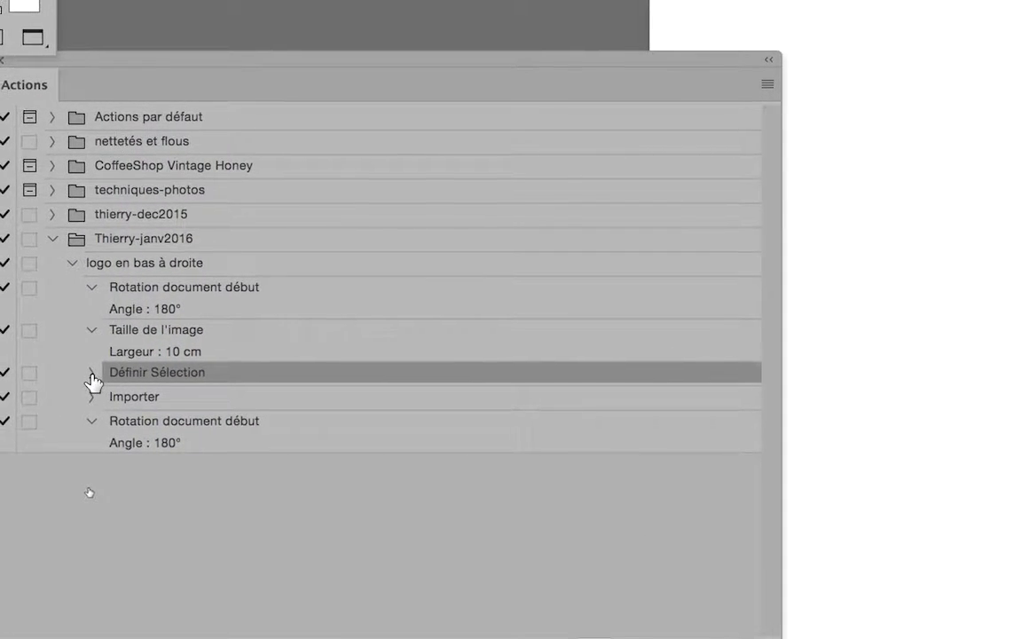
Step: Check the new Définir Sélection step, stop recording, and close the test document
left_click(91, 378)
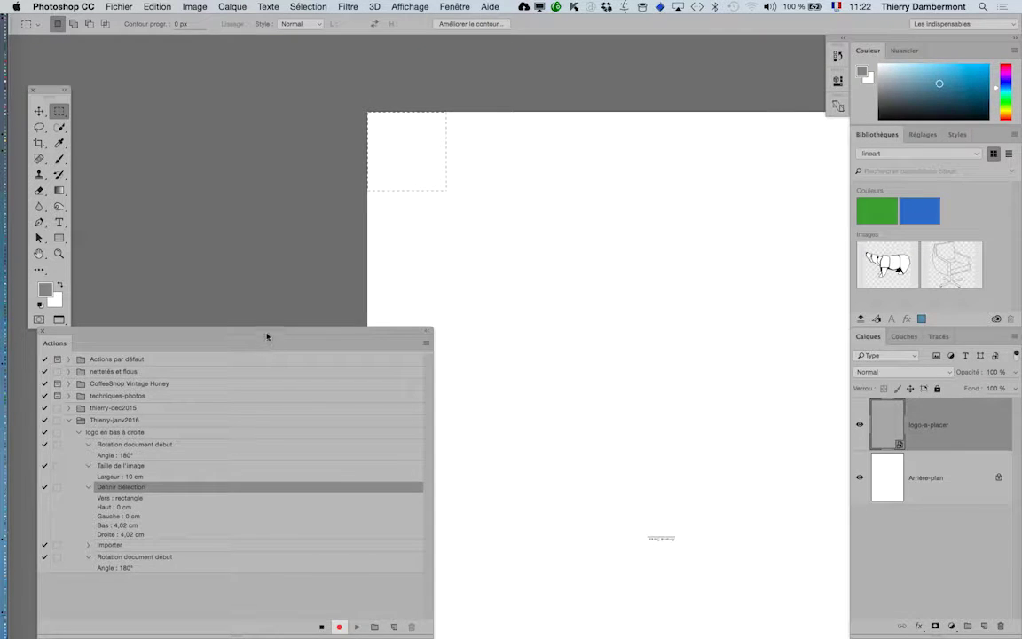
left_click_drag(266, 335, 764, 64)
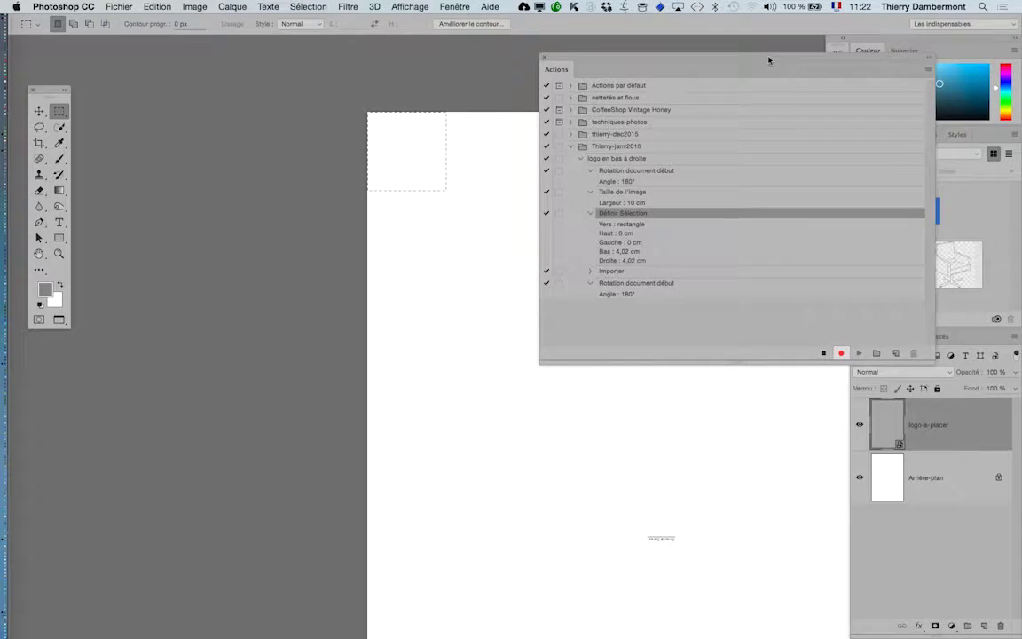
left_click(821, 355)
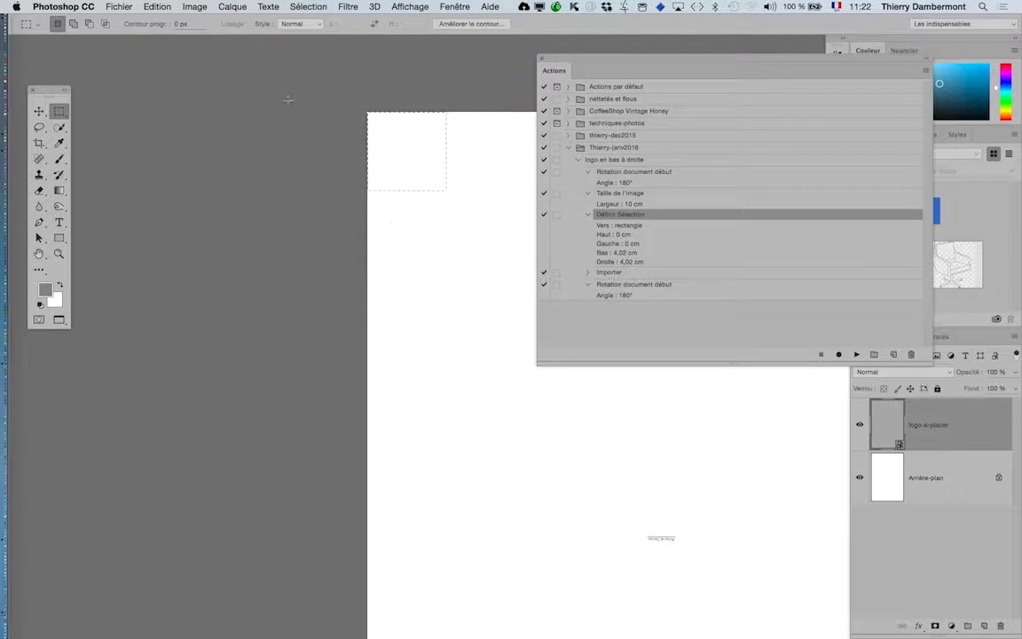
key("super+q")
Step: Discard the untitled document, open logo-a-placer.psd, and cancel the Creative Cloud library prompt
left_click(435, 286)
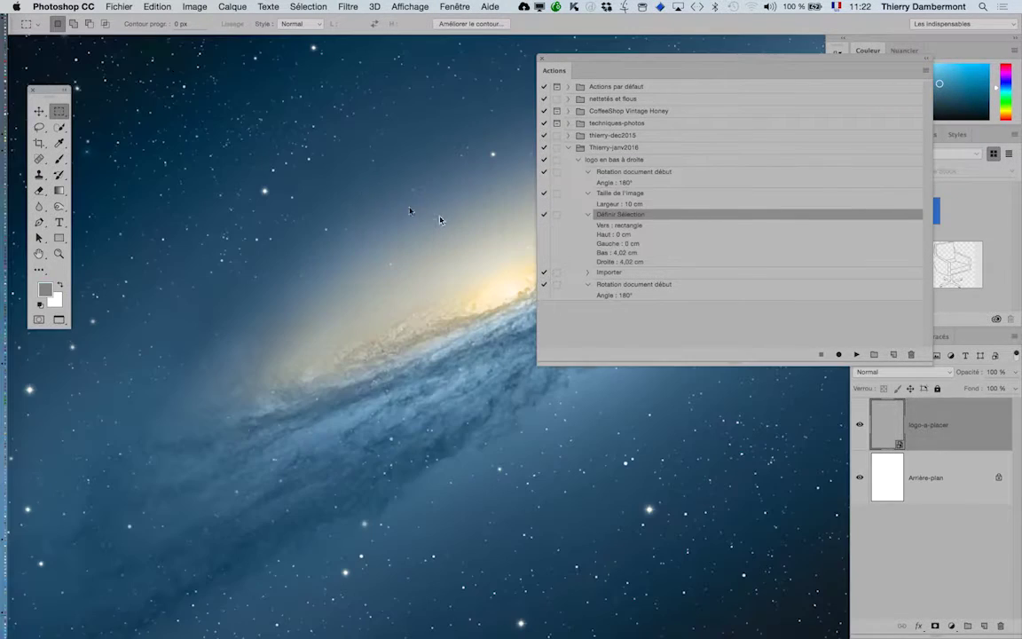
left_click(119, 6)
left_click(120, 31)
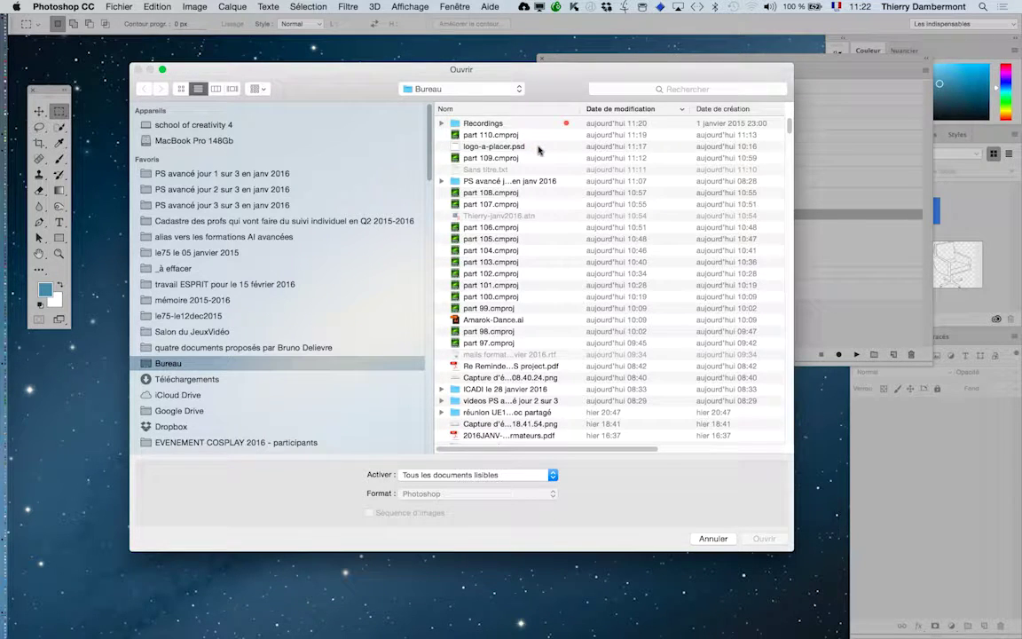
left_click(537, 149)
left_click(764, 539)
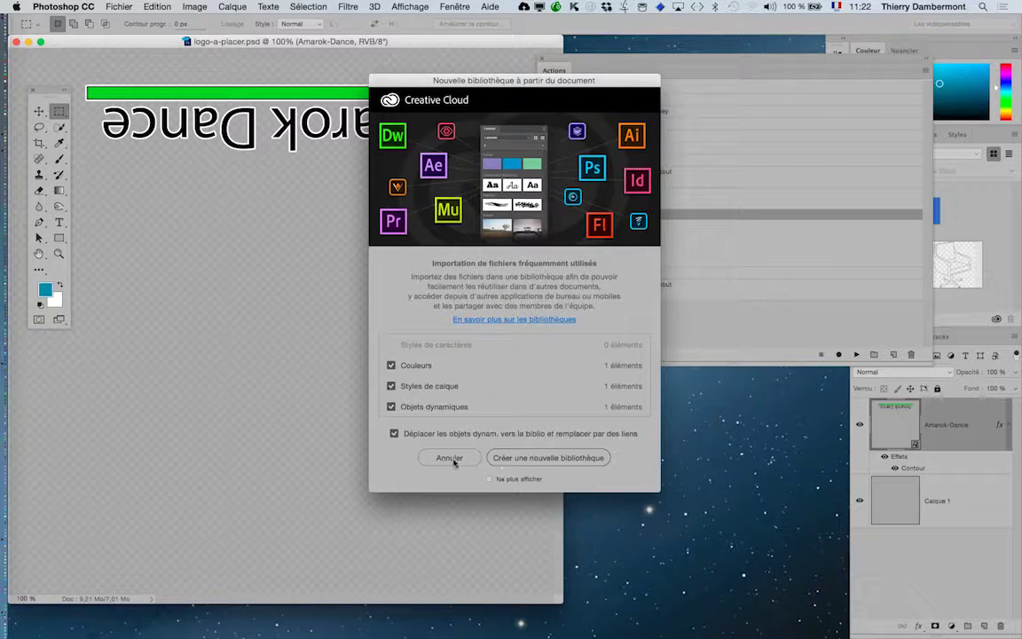
left_click(449, 457)
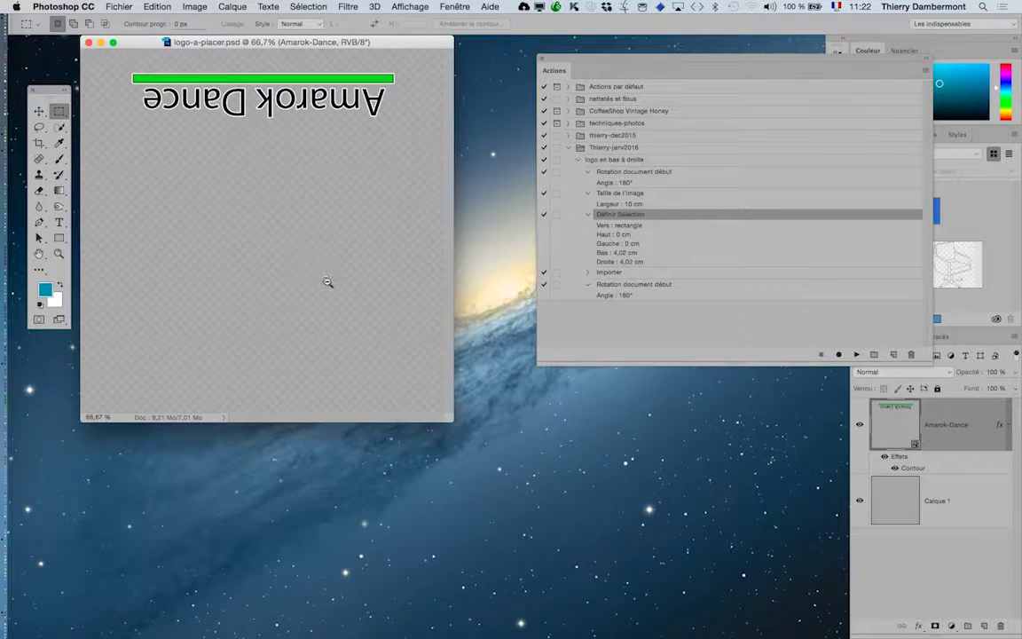
Step: Set the logo-a-placer canvas size to 4 × 4 cm and fit it in the window
left_click_drag(450, 421, 500, 483)
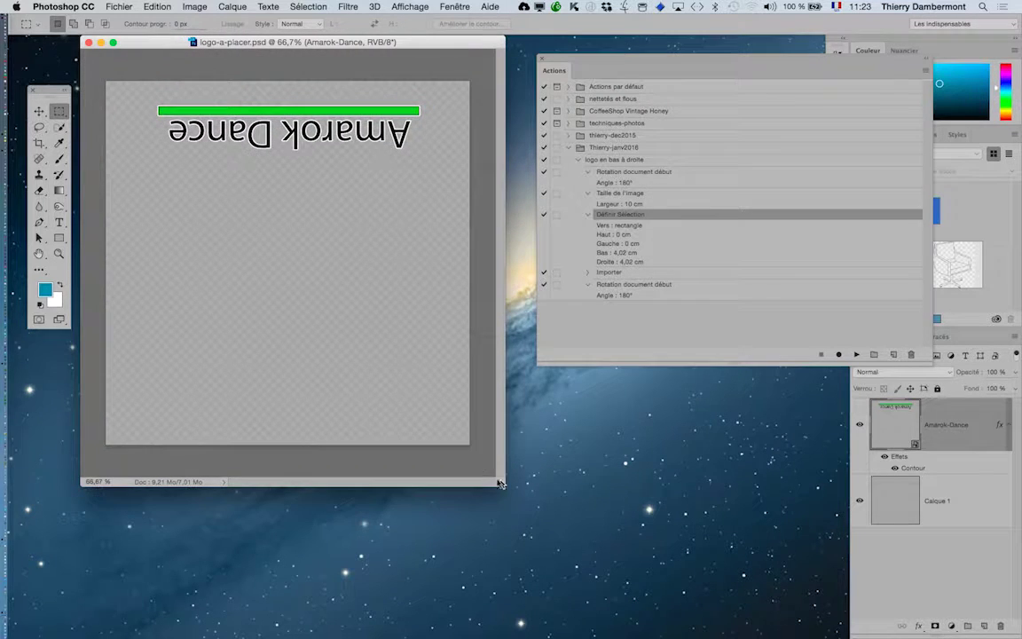
left_click(194, 7)
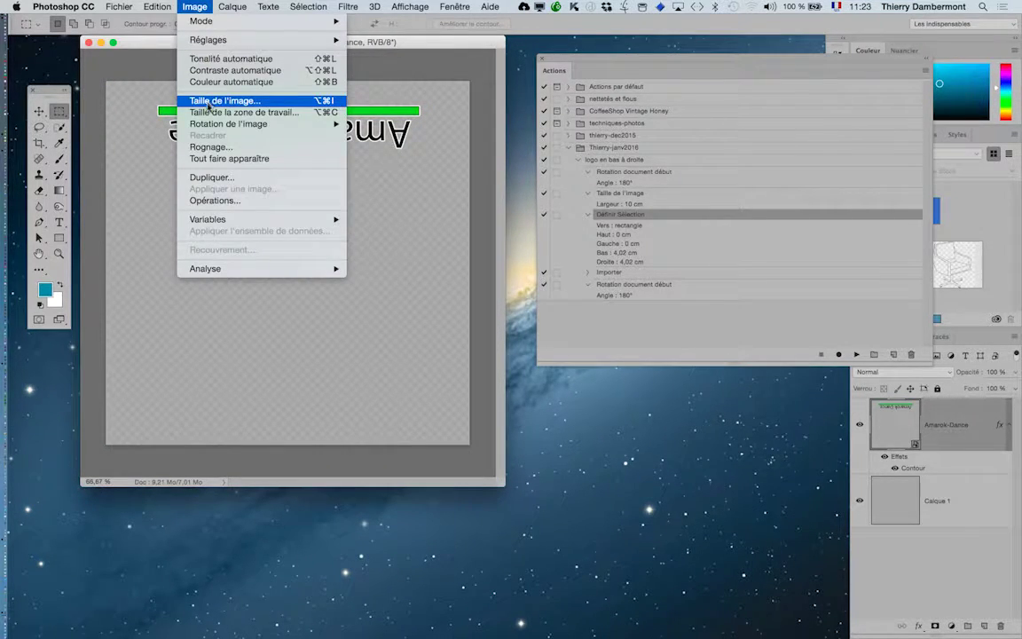
left_click(217, 111)
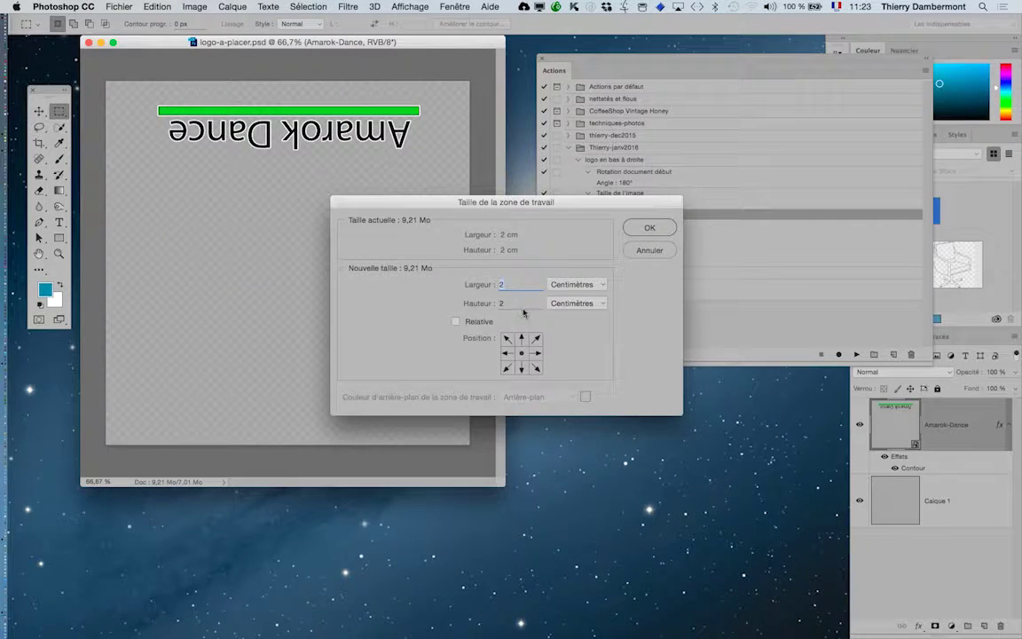
type("4")
key("Tab")
left_click(667, 228)
key("super+0")
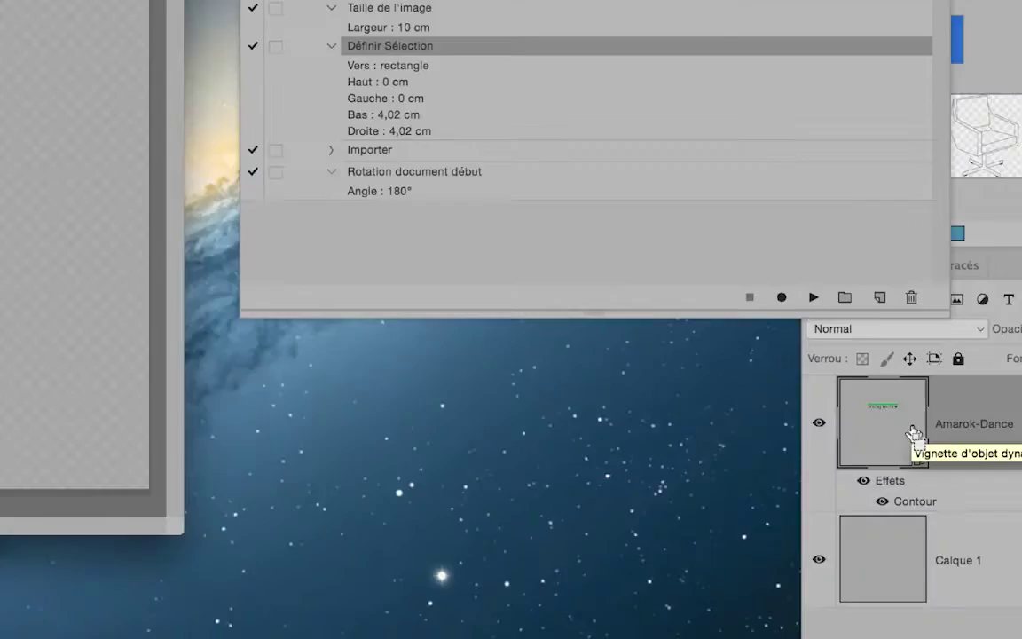
Step: Free-transform the Amarok Dance logo to span the canvas width along the top edge
key("ctrl+t")
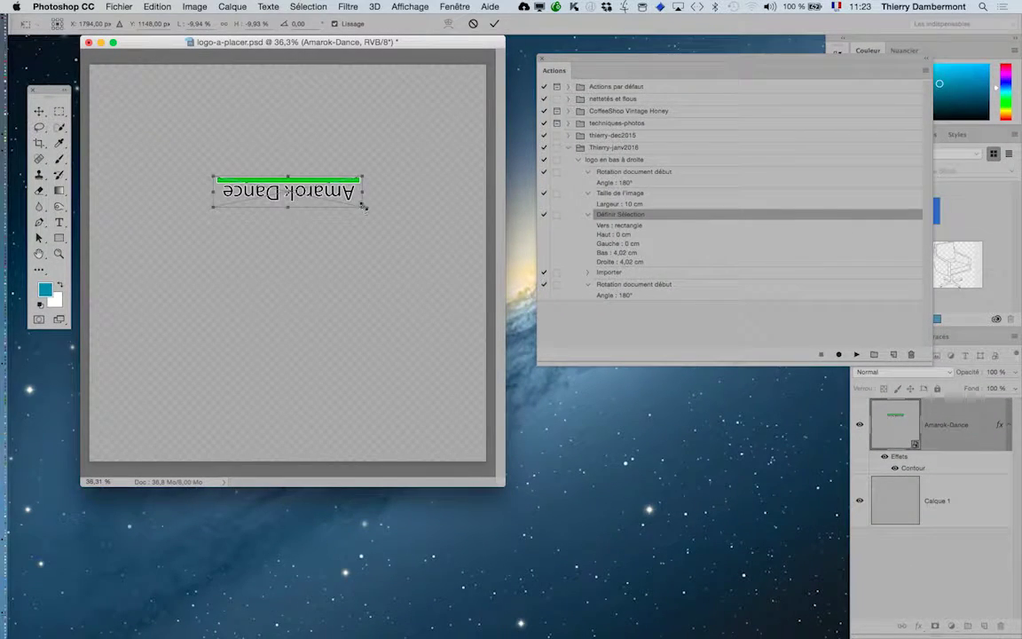
left_click_drag(369, 212, 479, 232)
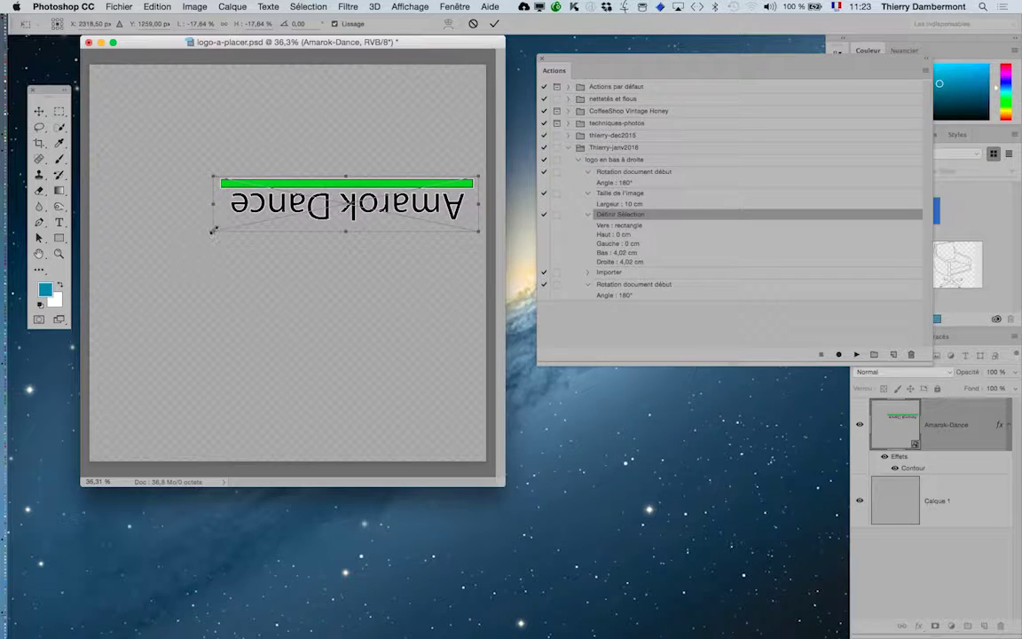
left_click_drag(212, 231, 122, 250)
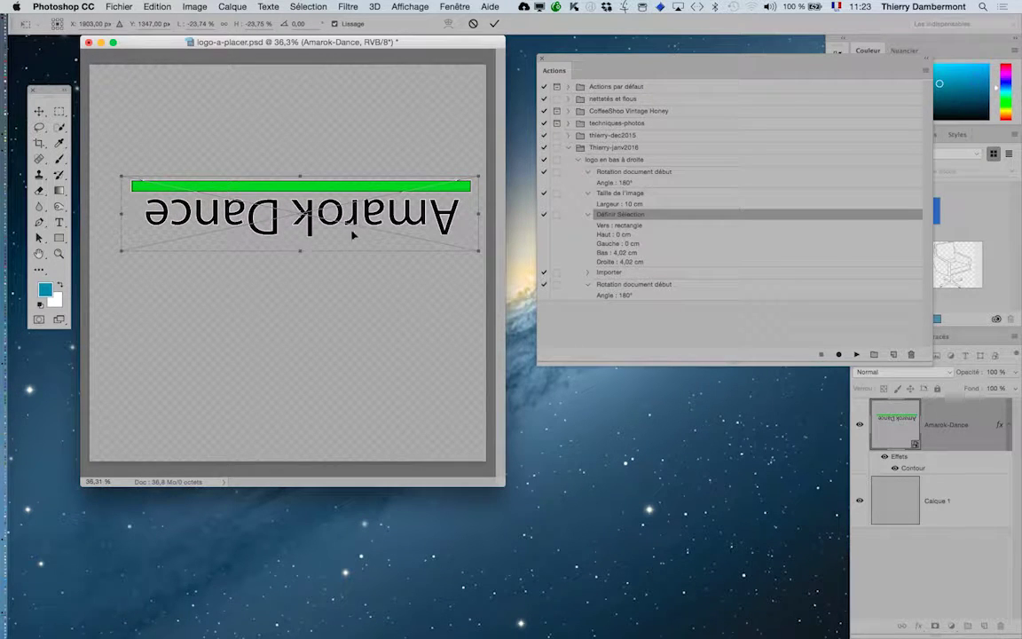
left_click_drag(353, 235, 342, 247)
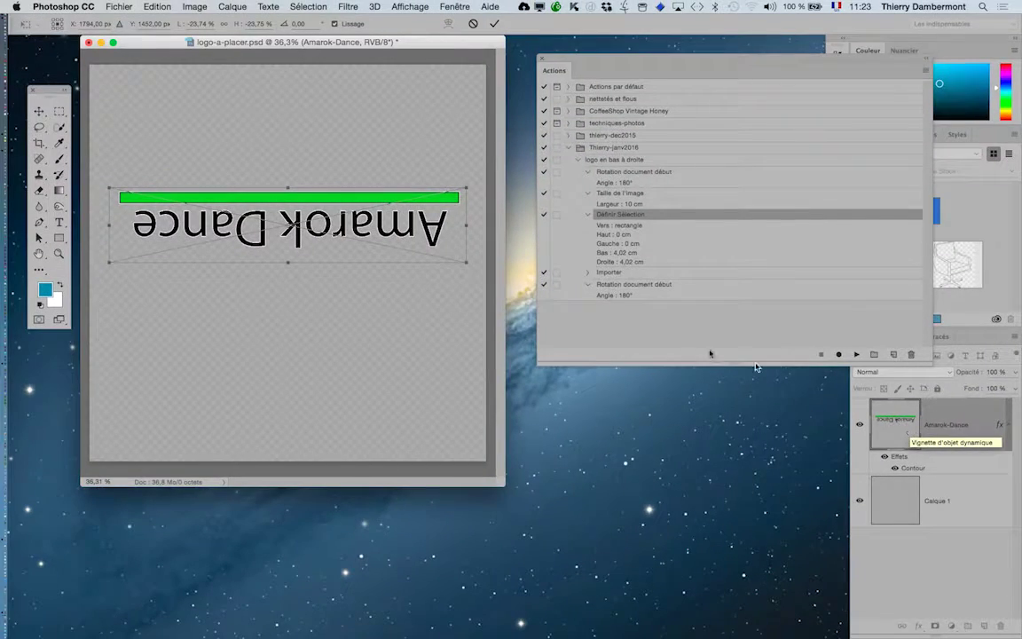
mouse_move(433, 268)
left_mouse_down()
mouse_move(430, 313)
mouse_move(433, 156)
left_mouse_up()
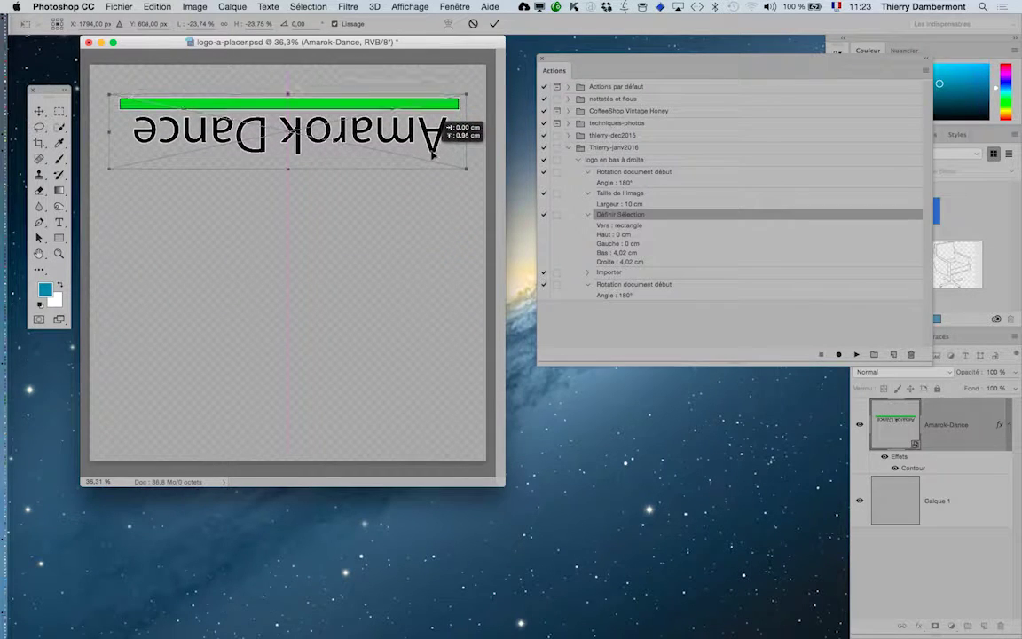
left_click_drag(432, 156, 428, 161)
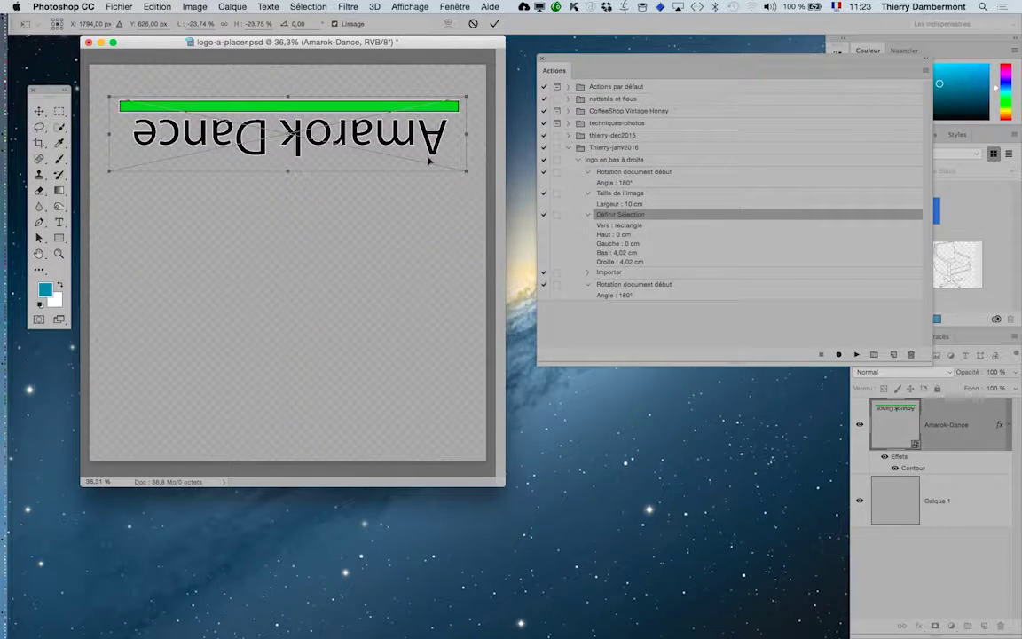
key("Return")
Step: Save and close logo-a-placer.psd
key("m")
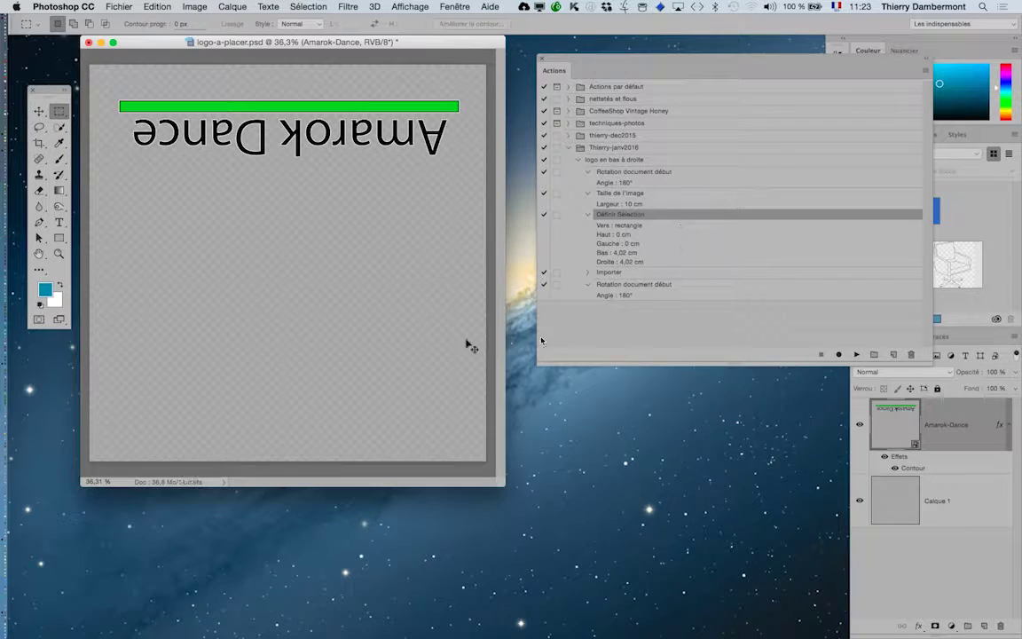
key("super+Tab")
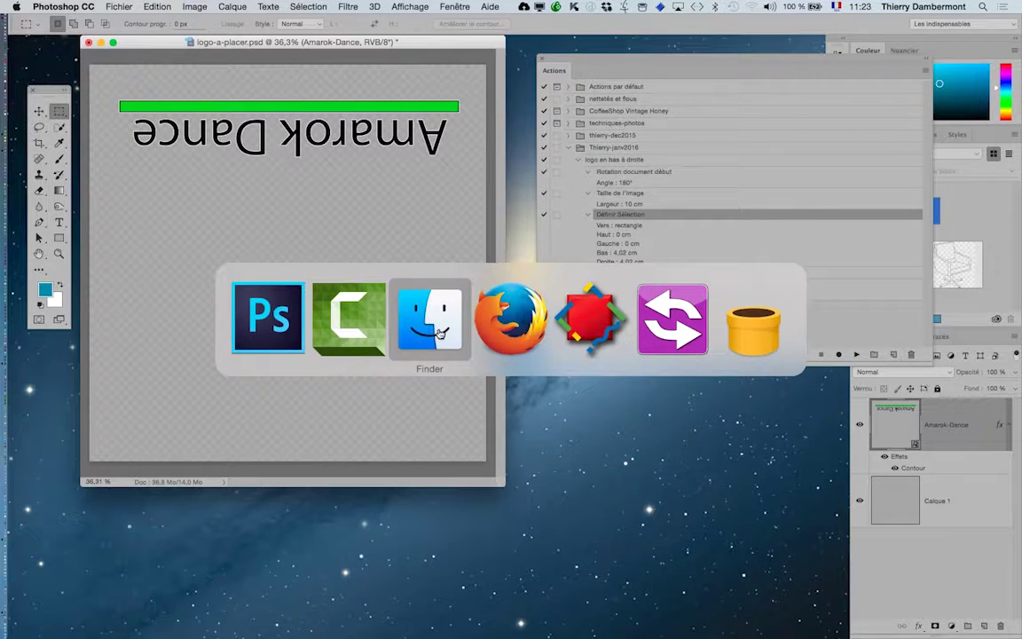
left_click(262, 296)
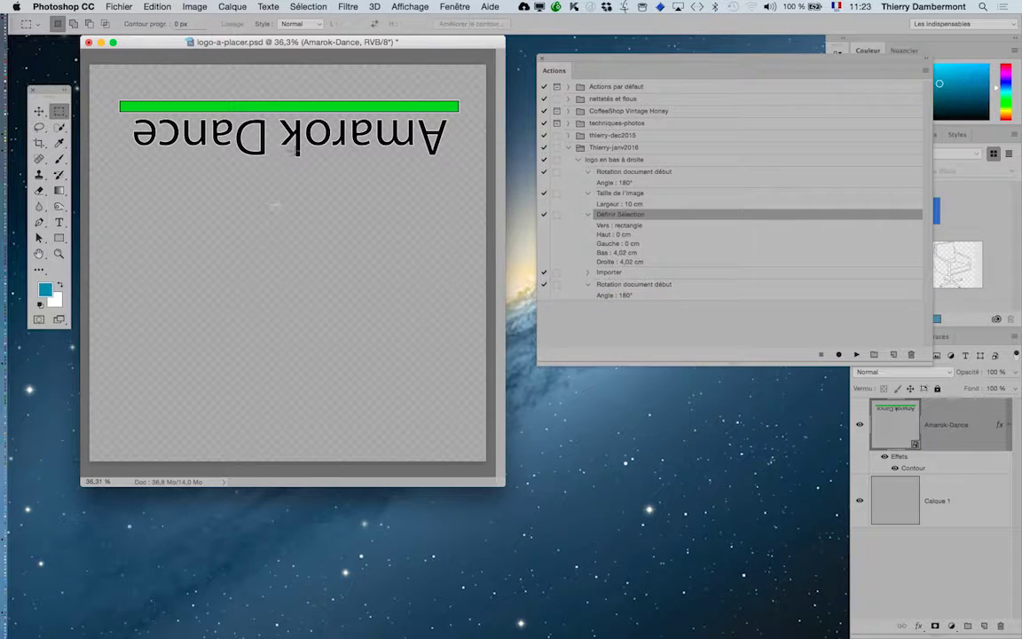
left_click_drag(284, 47, 291, 52)
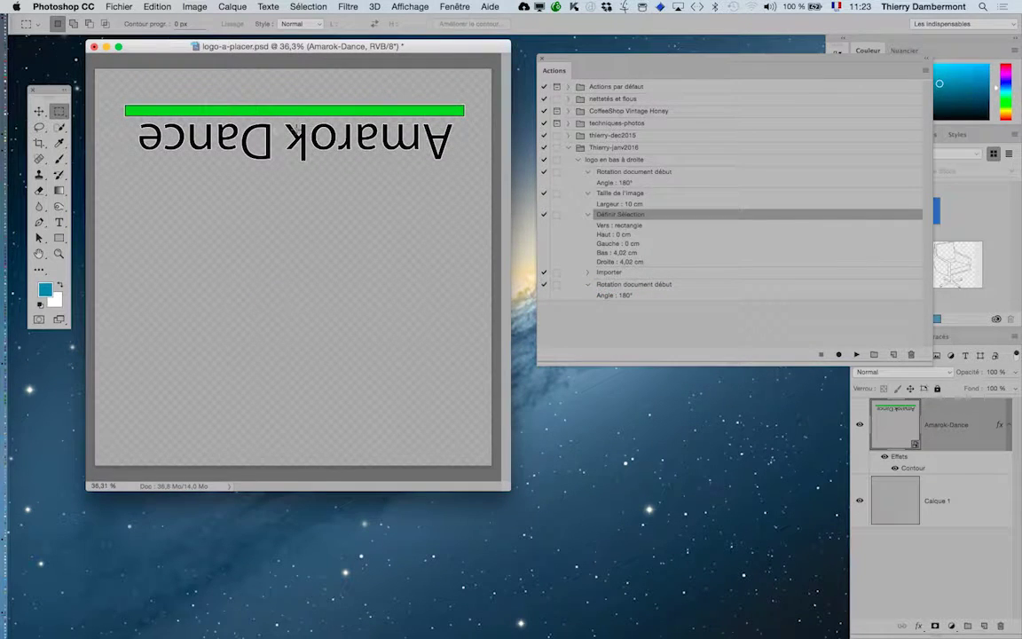
left_click(114, 7)
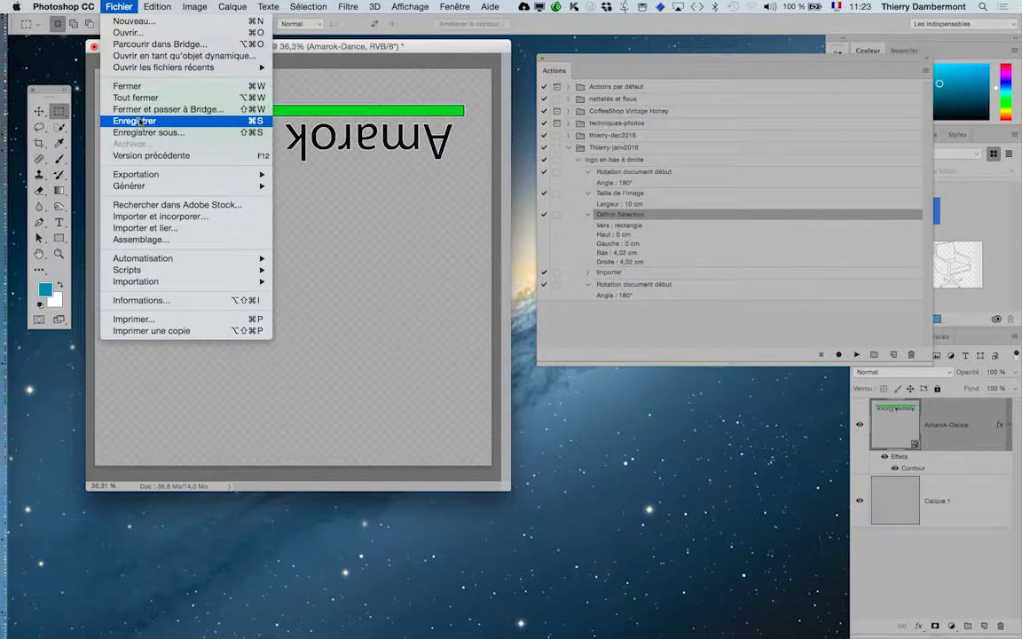
left_click(138, 121)
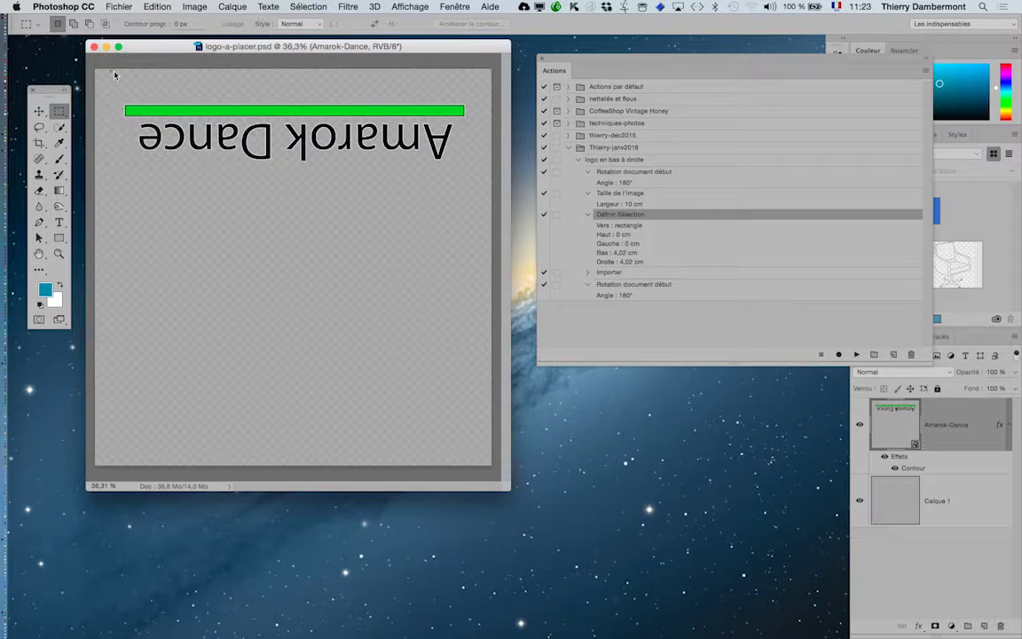
left_click(94, 47)
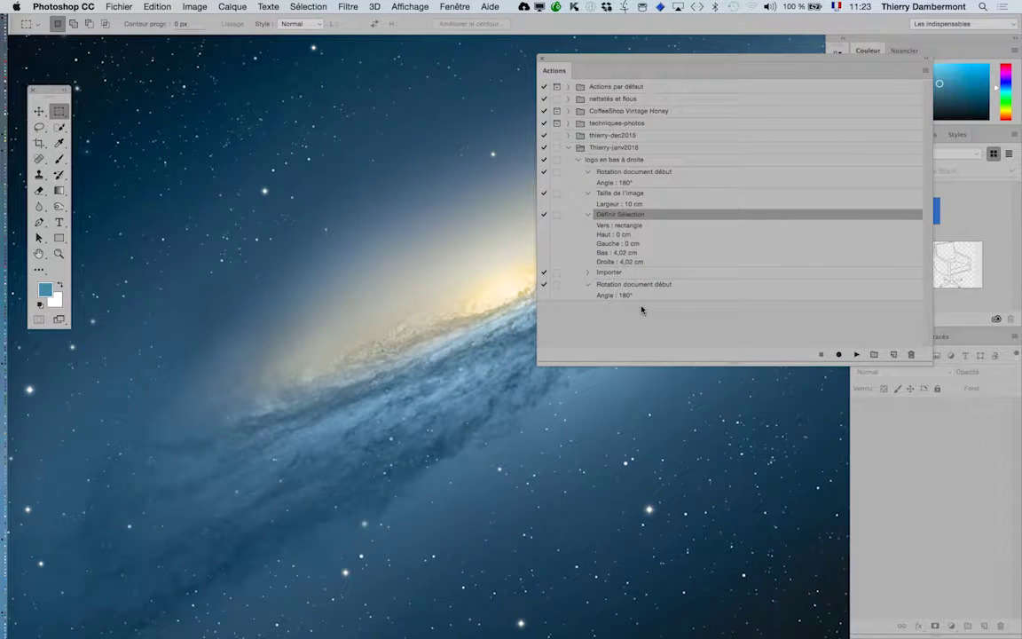
Step: Open kangaroo-animal.jpg from PS avancé jour 3 sur 3 en janv 2016 > images-diverses
key("super+Tab")
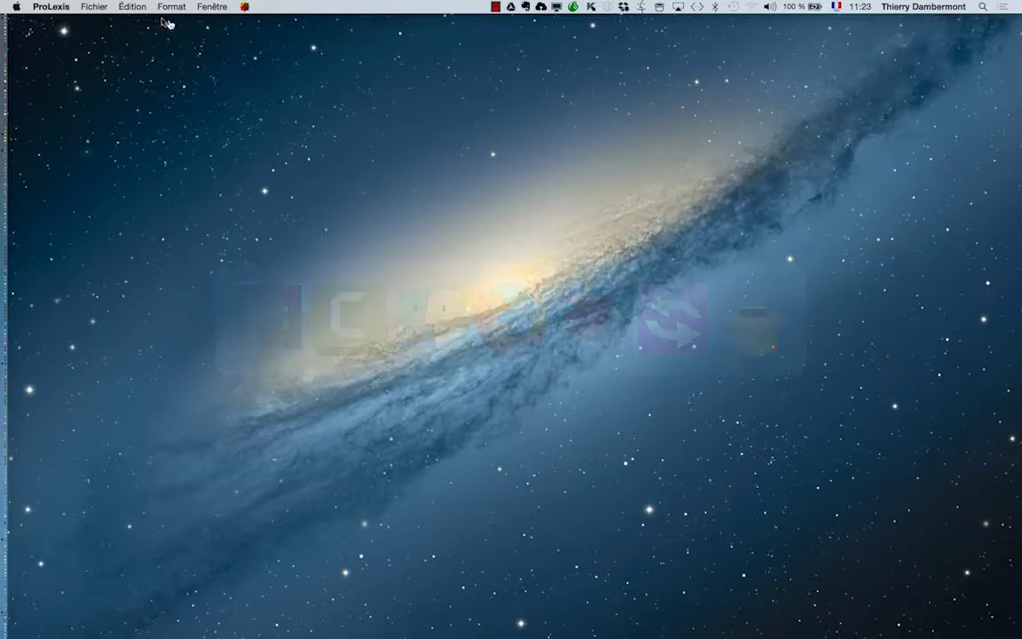
key("super+Tab")
left_click(119, 7)
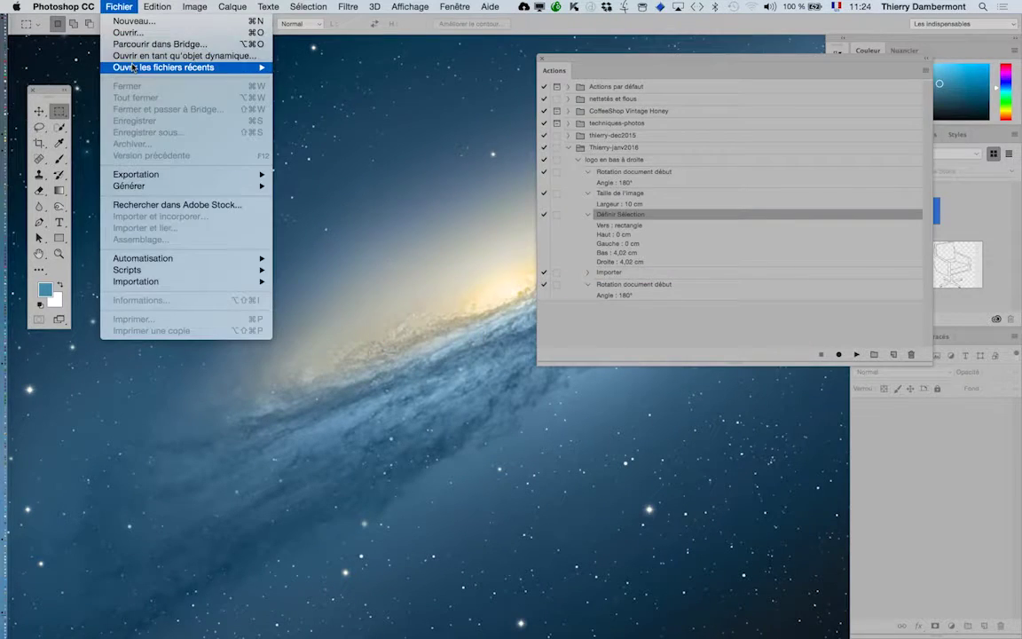
left_click(557, 218)
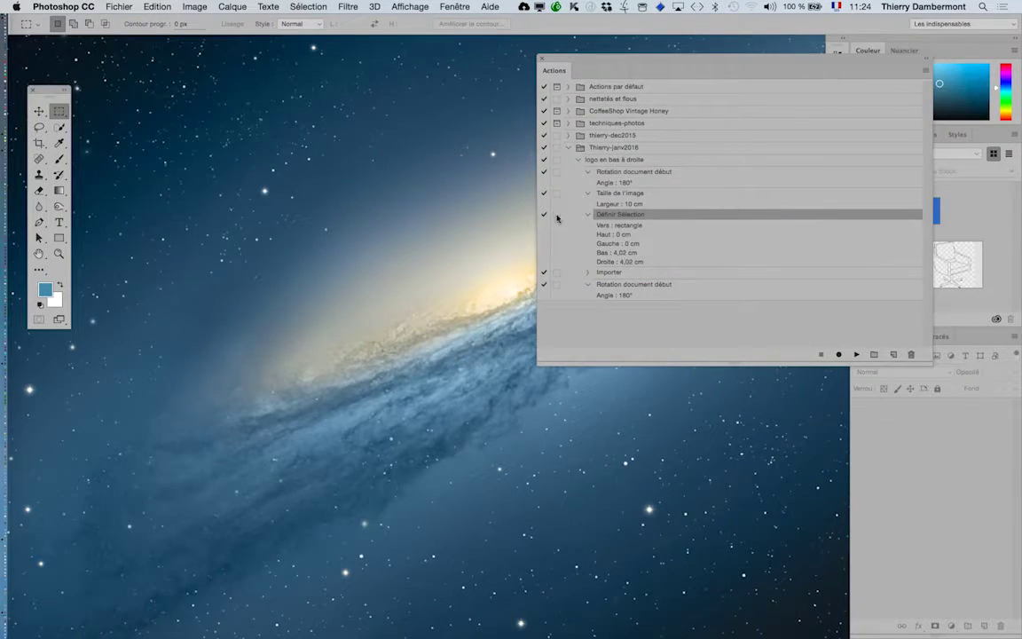
key("super+o")
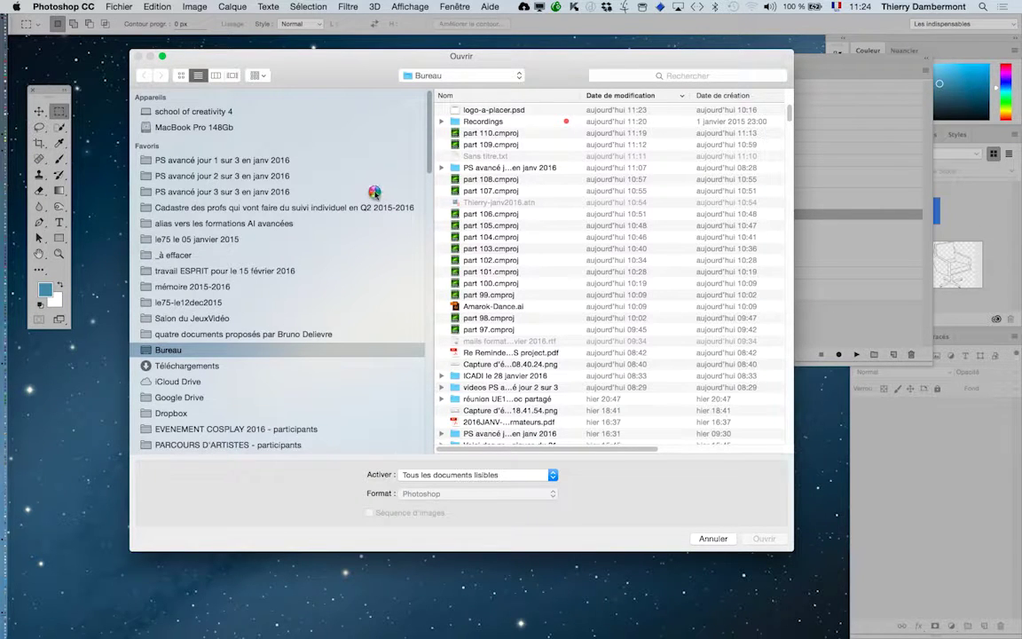
left_click(301, 192)
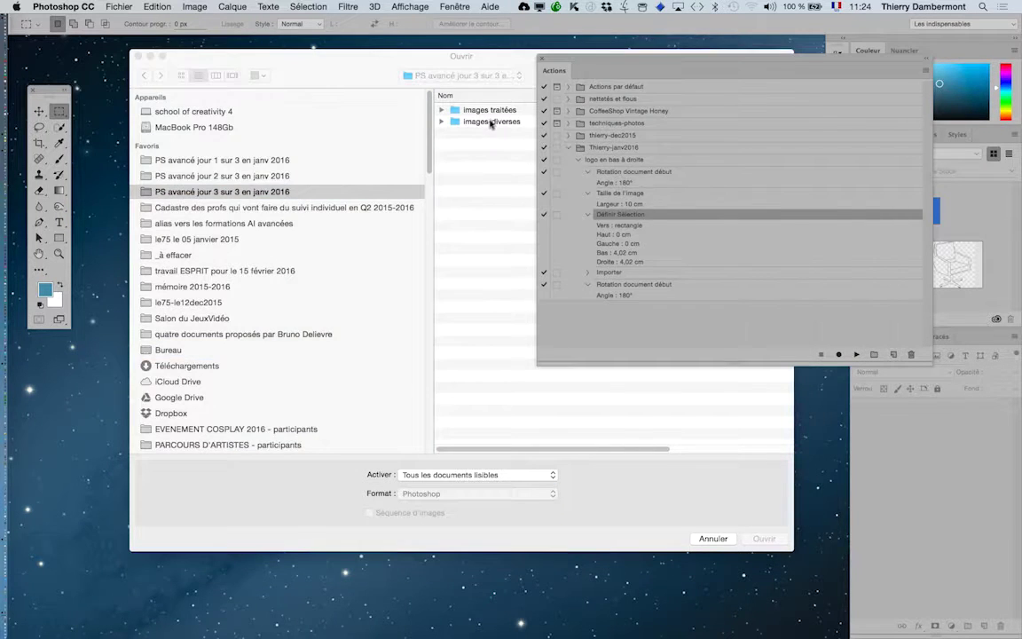
double_click(491, 122)
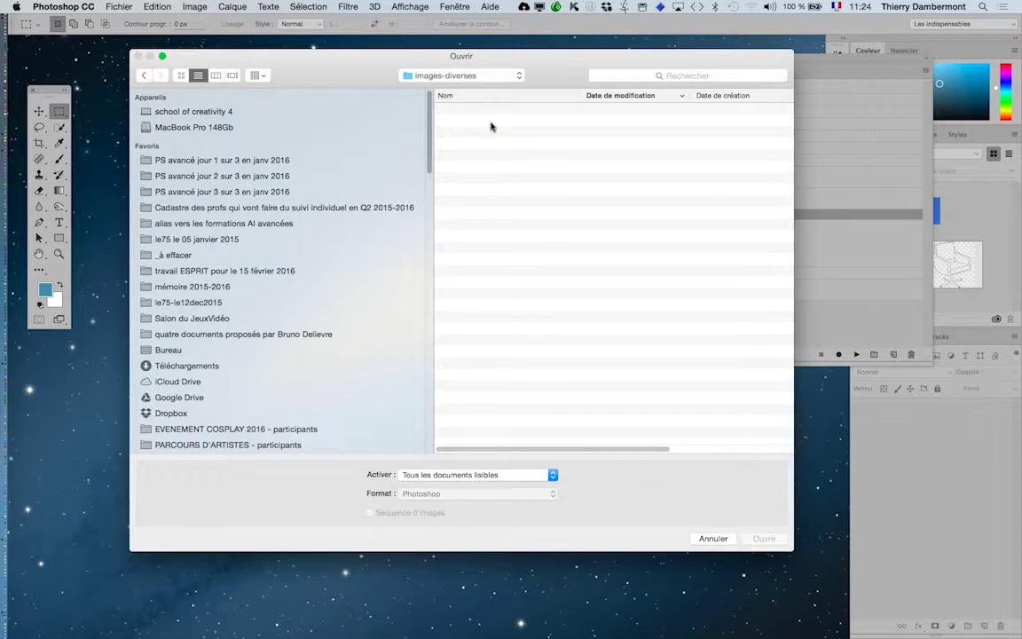
left_click(498, 202)
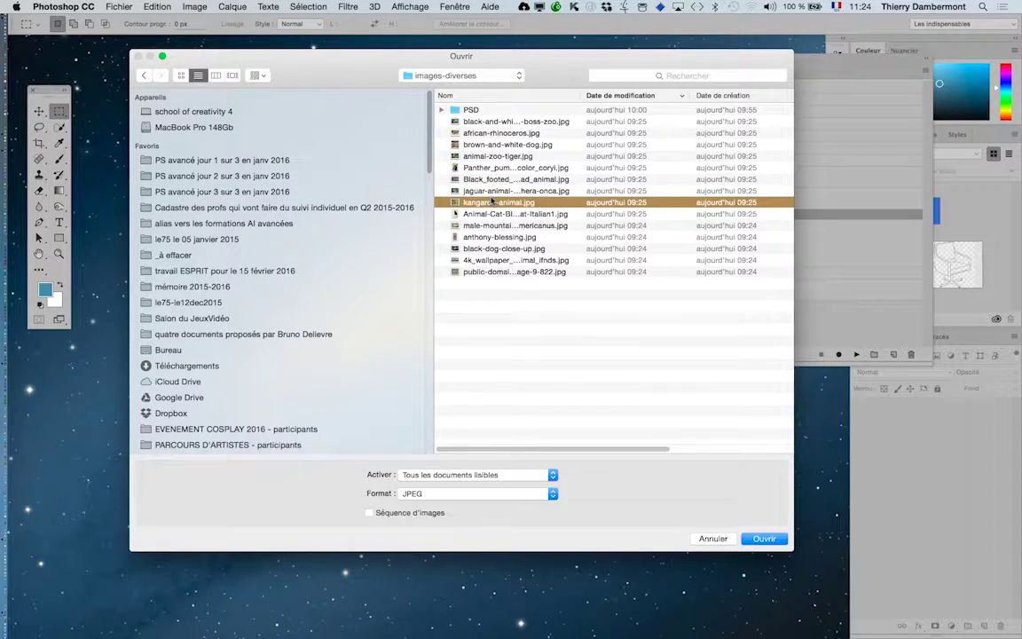
left_click(763, 539)
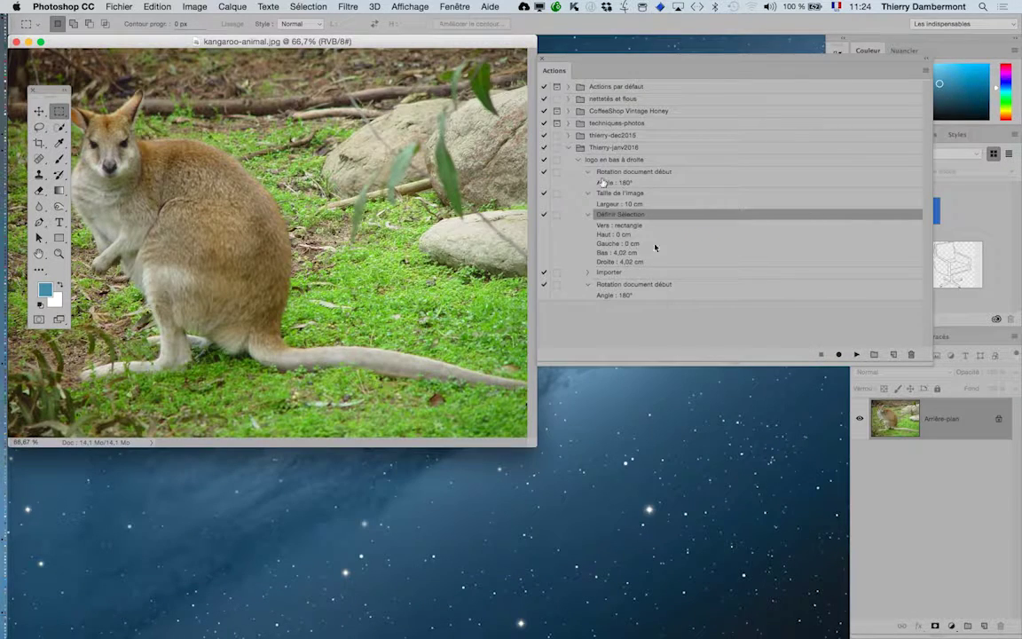
Step: Zoom out and play the 'logo en bas à droite' action on the kangaroo photo
key("super+minus")
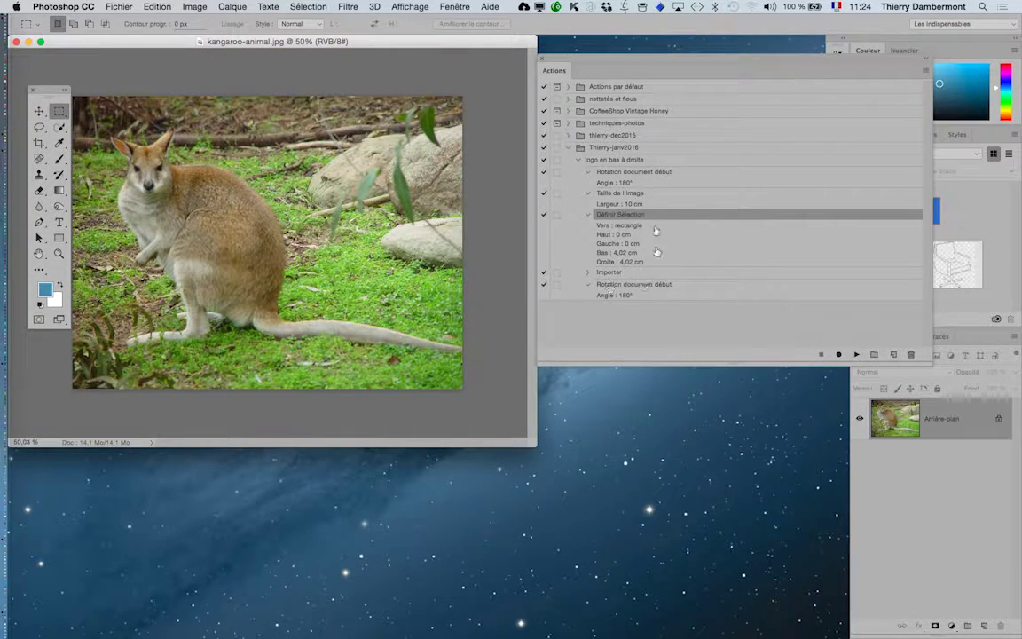
left_click(609, 160)
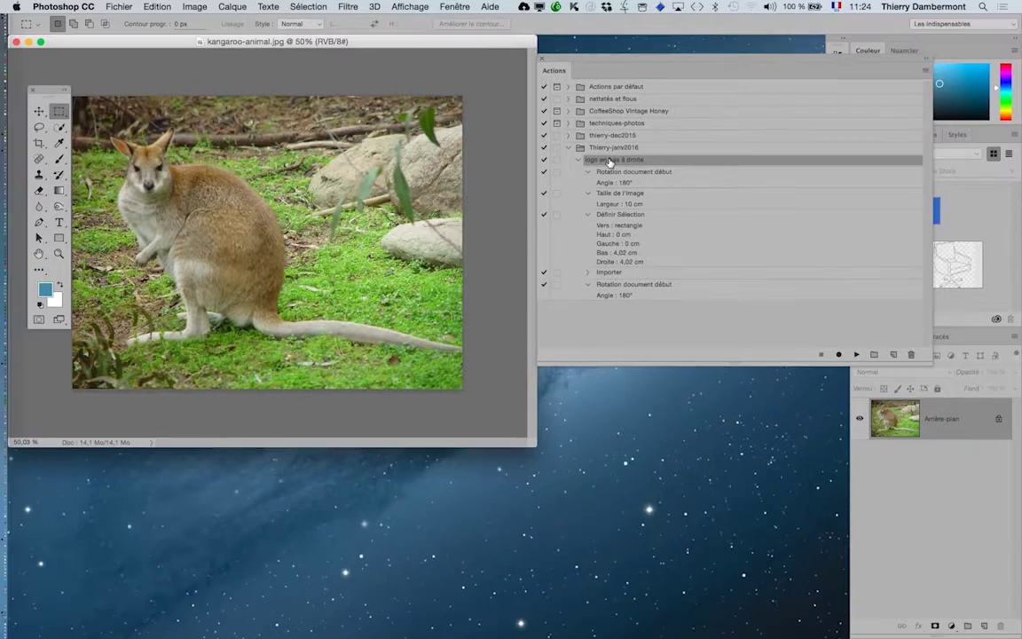
left_click(856, 355)
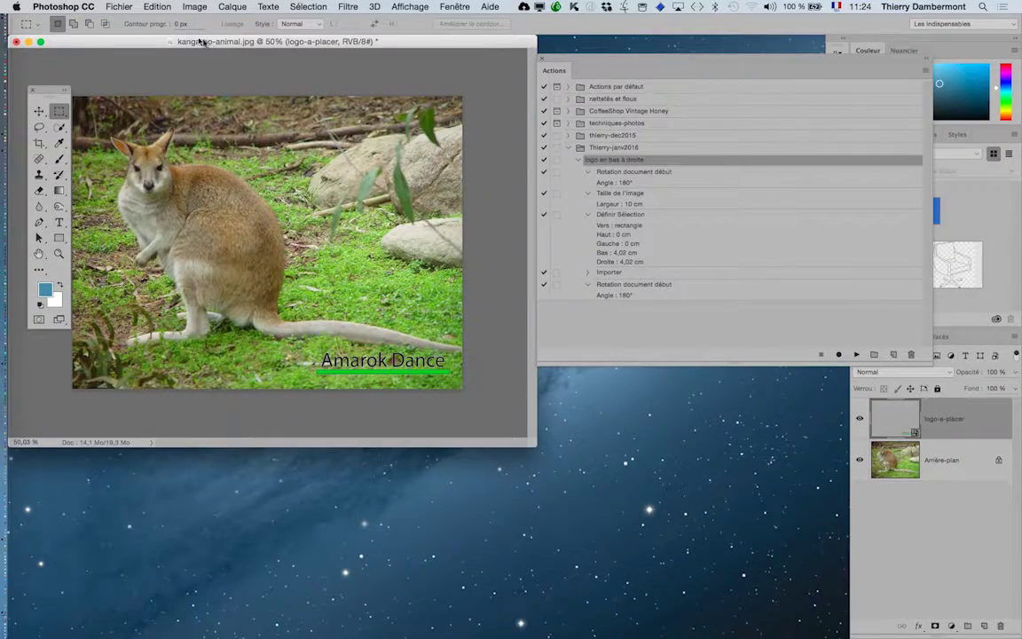
Step: Close kangaroo-animal.jpg without saving the changes
left_click_drag(201, 41, 284, 58)
left_click(100, 59)
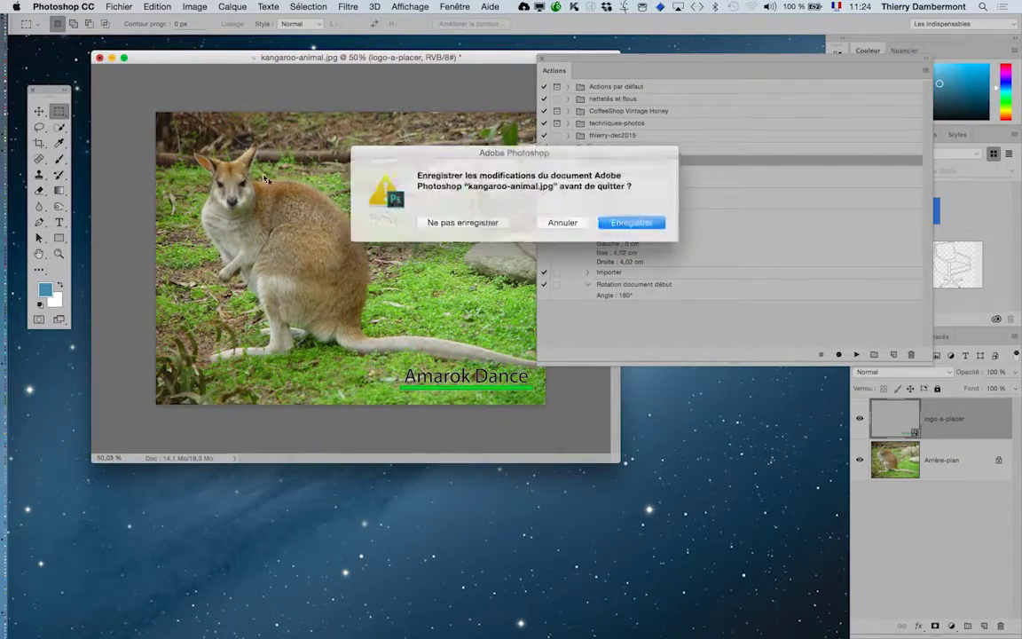
left_click(394, 203)
Step: Start a batch run of 'logo en bas à droite' with the PSD folder as source
left_click(117, 7)
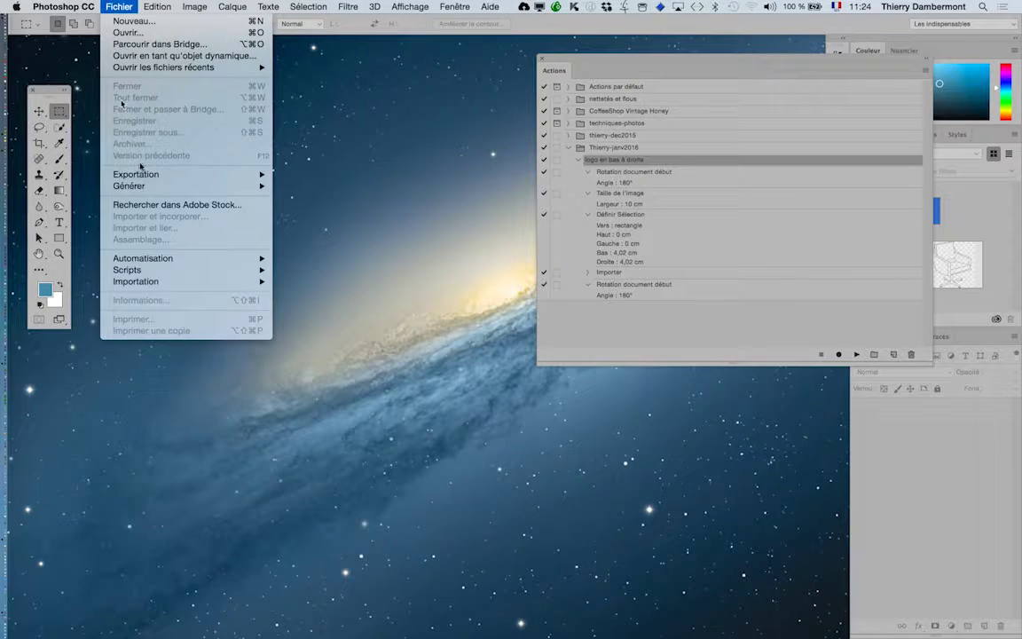
key("Escape")
key("Escape")
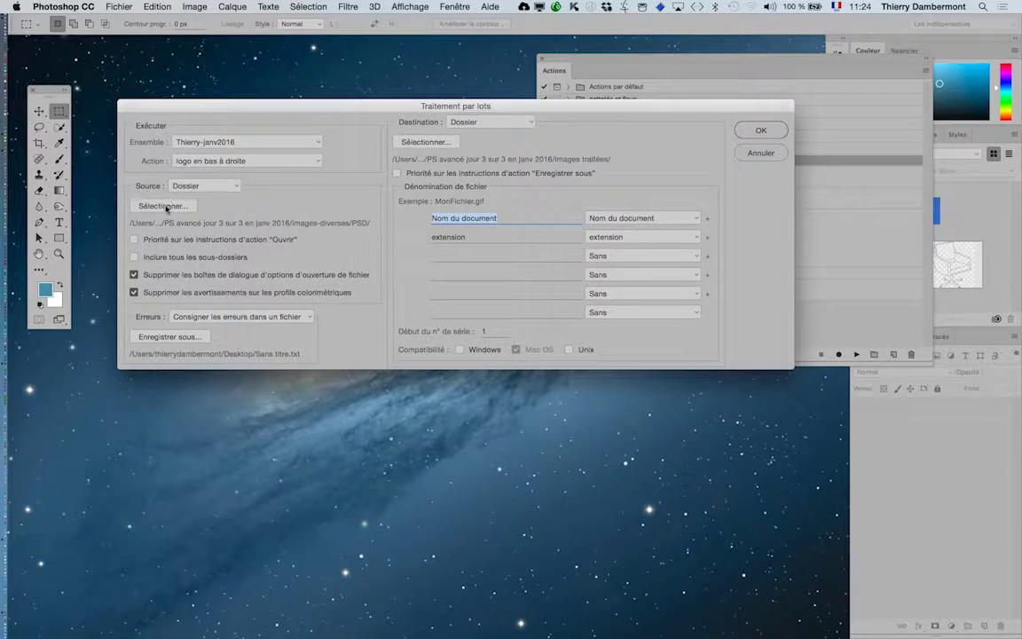
left_click(165, 206)
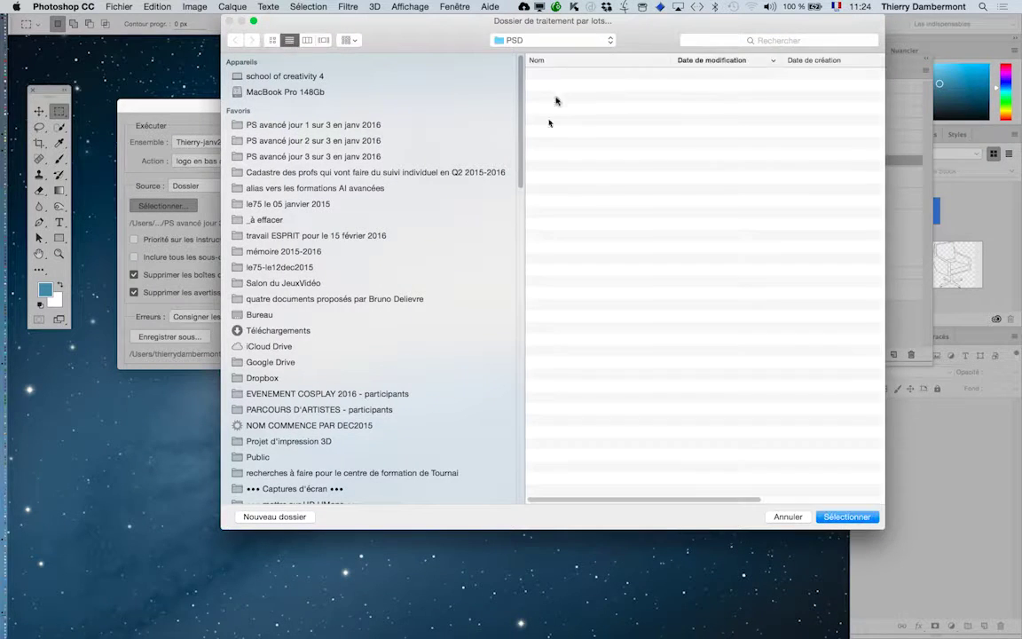
left_click(847, 516)
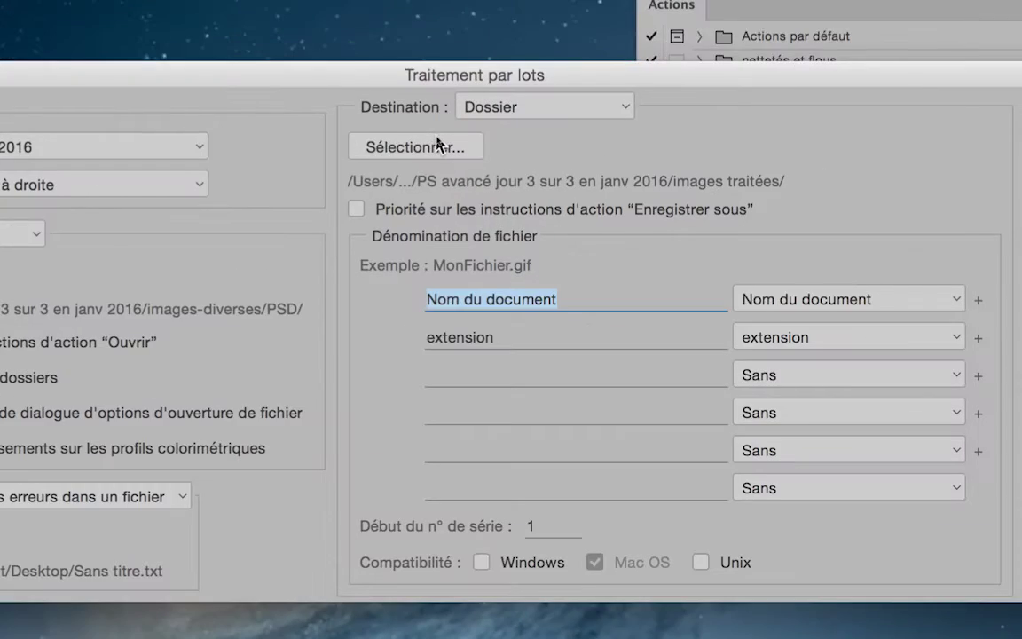
Step: Set the destination to a new 'images traitées 2' folder inside PS avancé jour 3 sur 3 en janv 2016
left_click(436, 144)
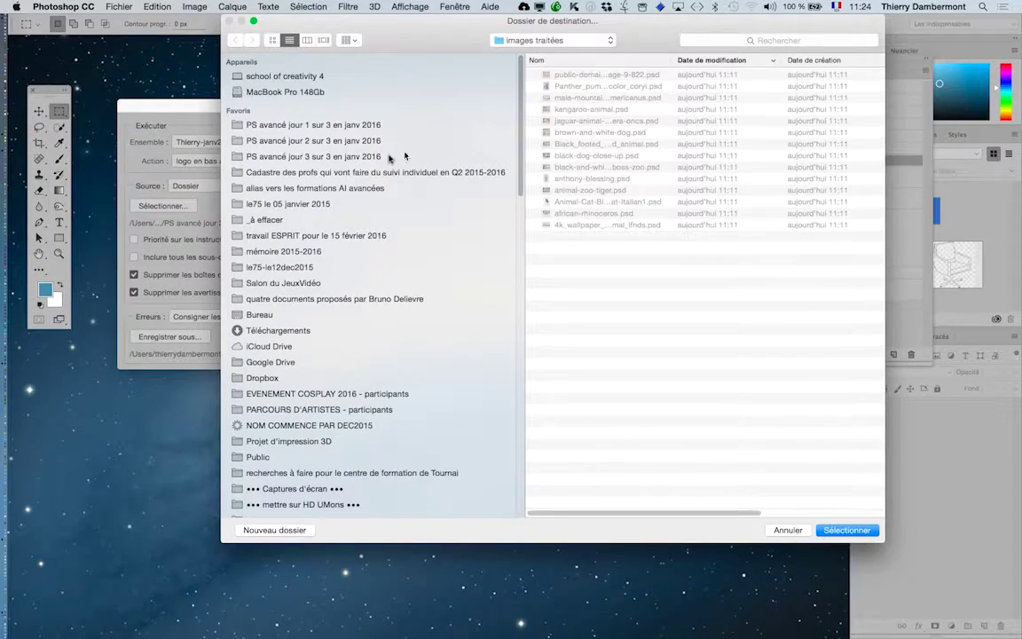
left_click(392, 156)
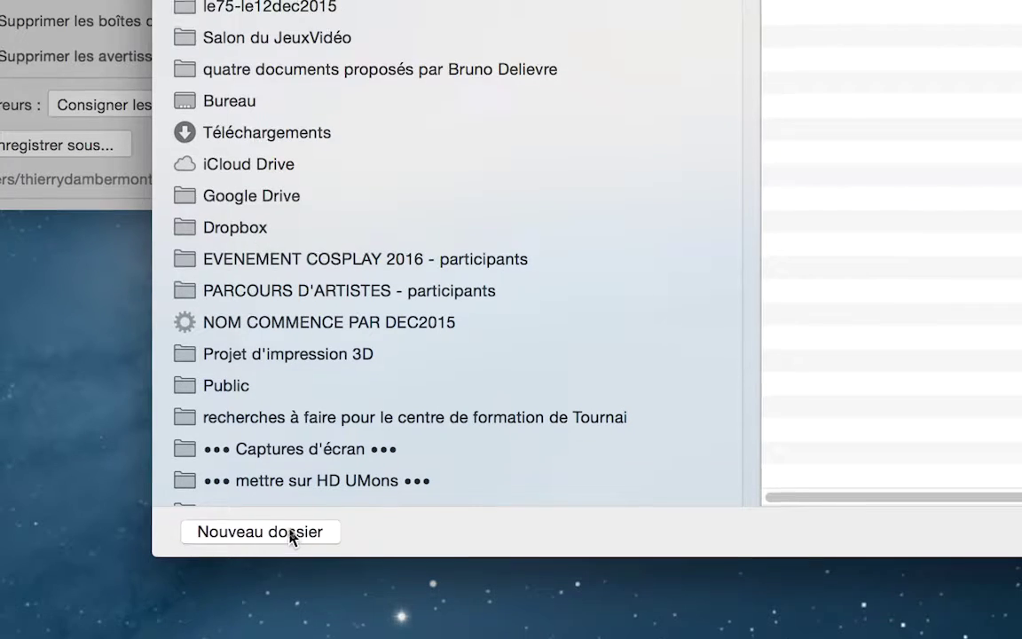
left_click(289, 530)
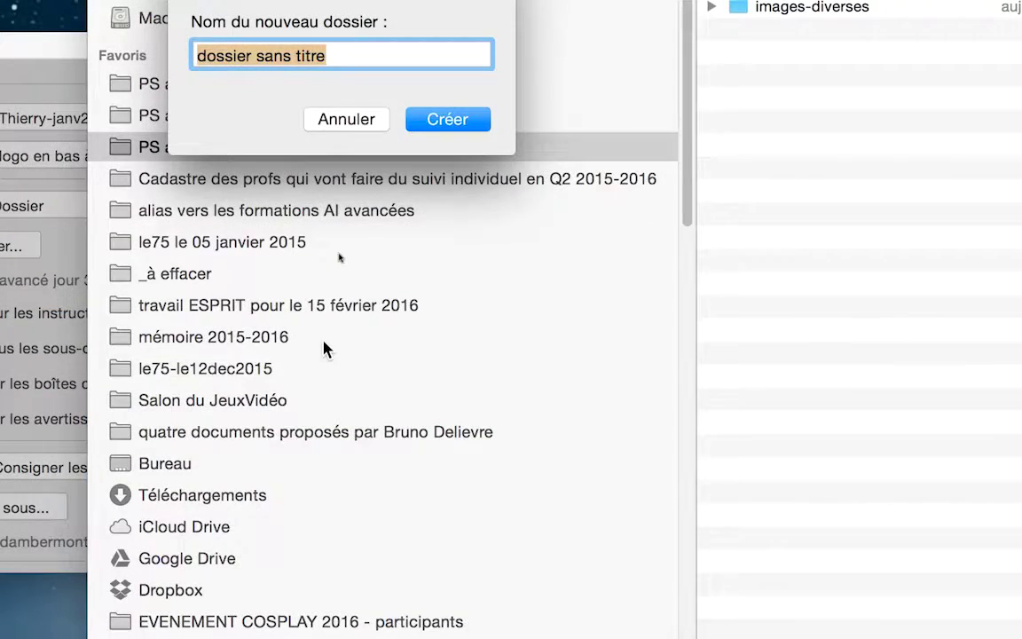
type("images traitées")
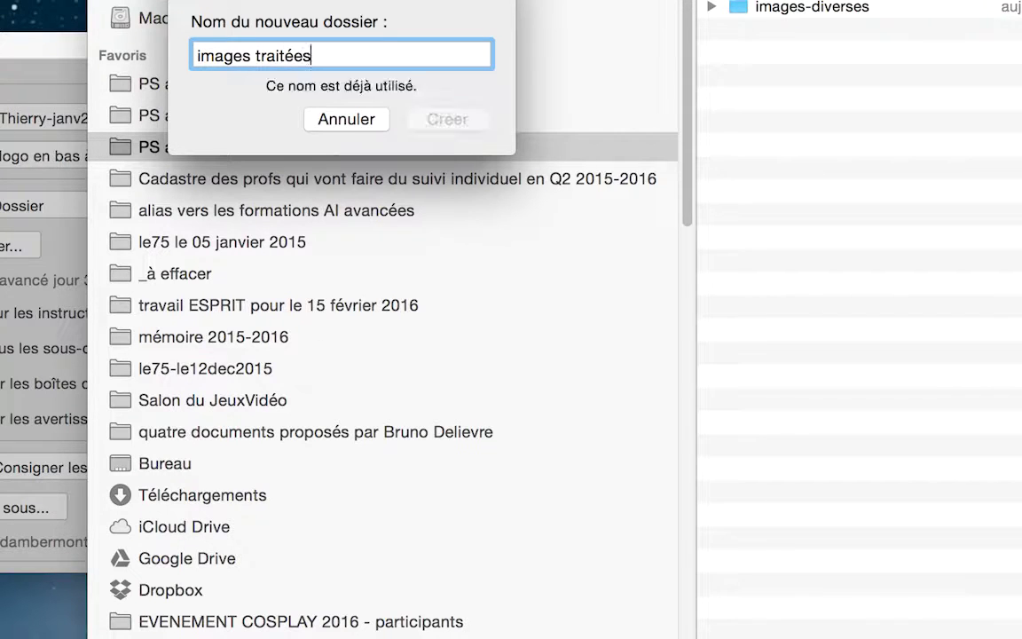
type(" 2")
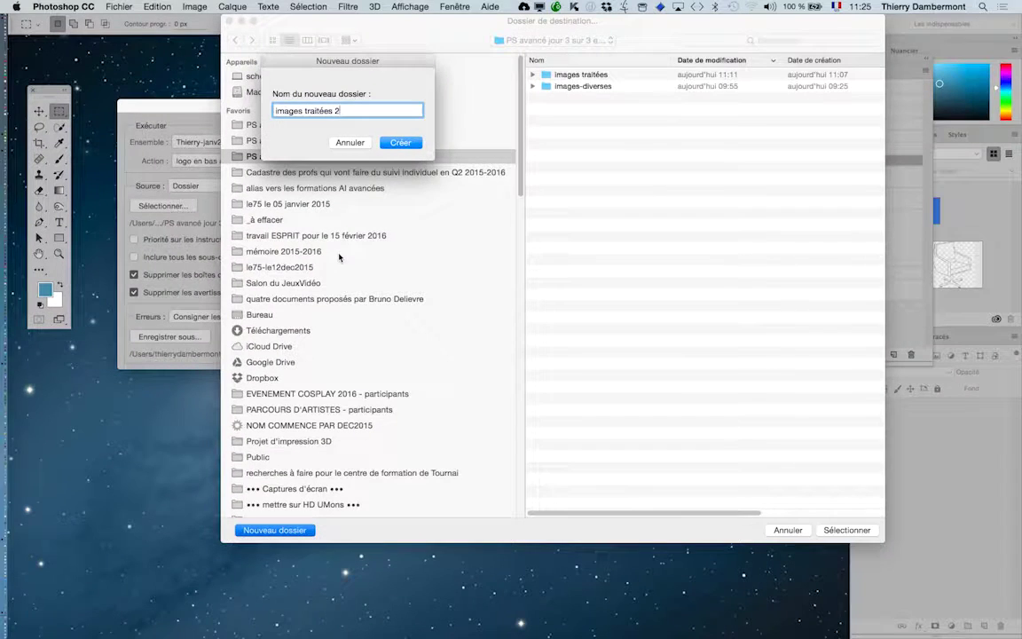
left_click(404, 143)
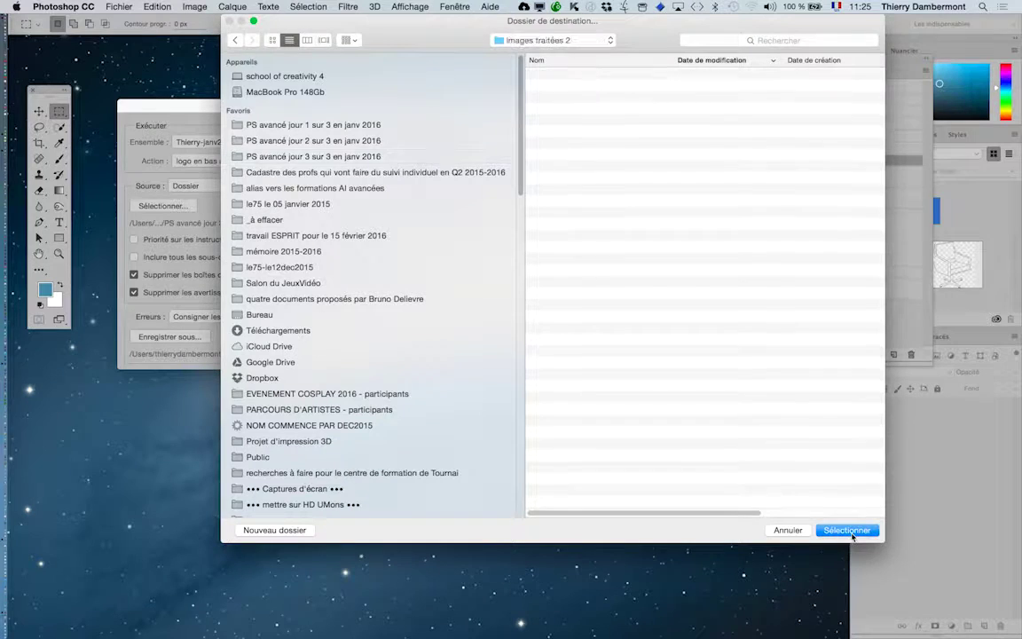
left_click(850, 530)
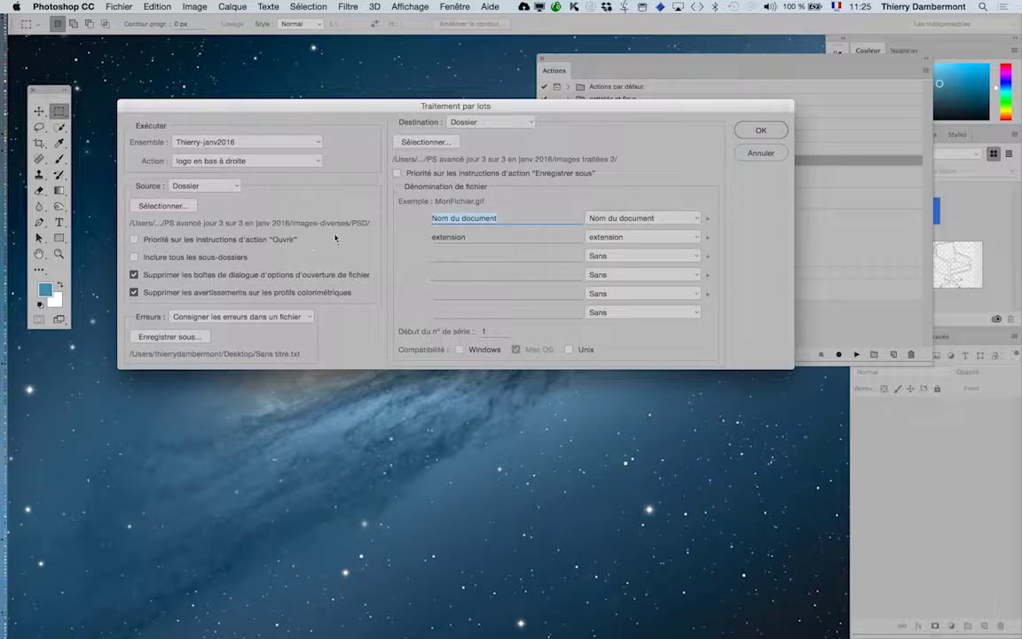
Step: Run the batch so every PSD image gets the logo en bas à droite action
left_click(740, 133)
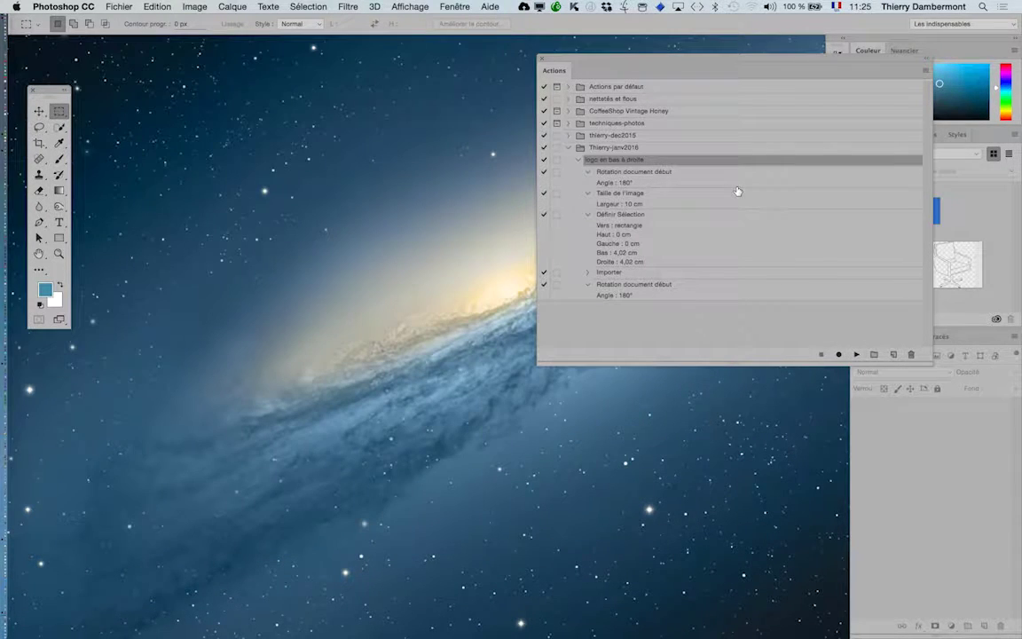
Step: Open the 'images traitées 2' folder in a new Finder window
key("super+Tab")
key("super+Tab")
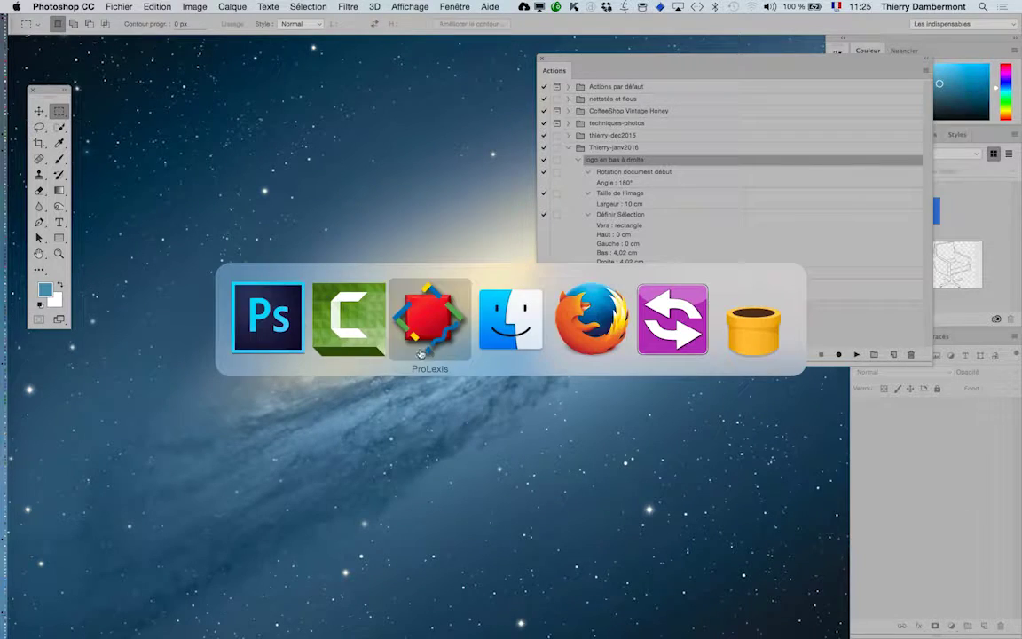
key("super+Tab")
left_click(81, 7)
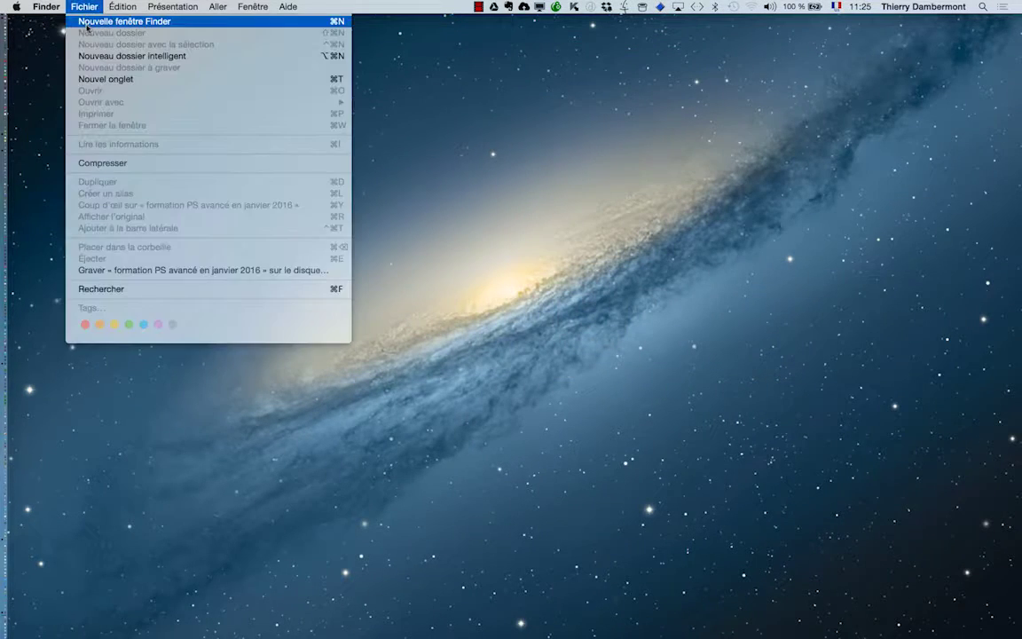
left_click(106, 20)
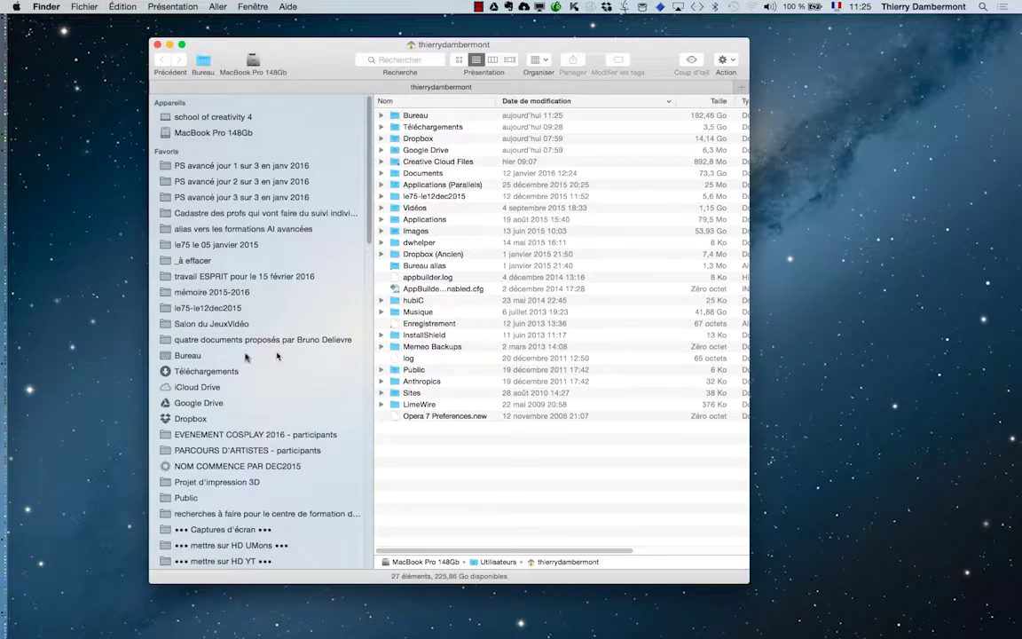
left_click(235, 197)
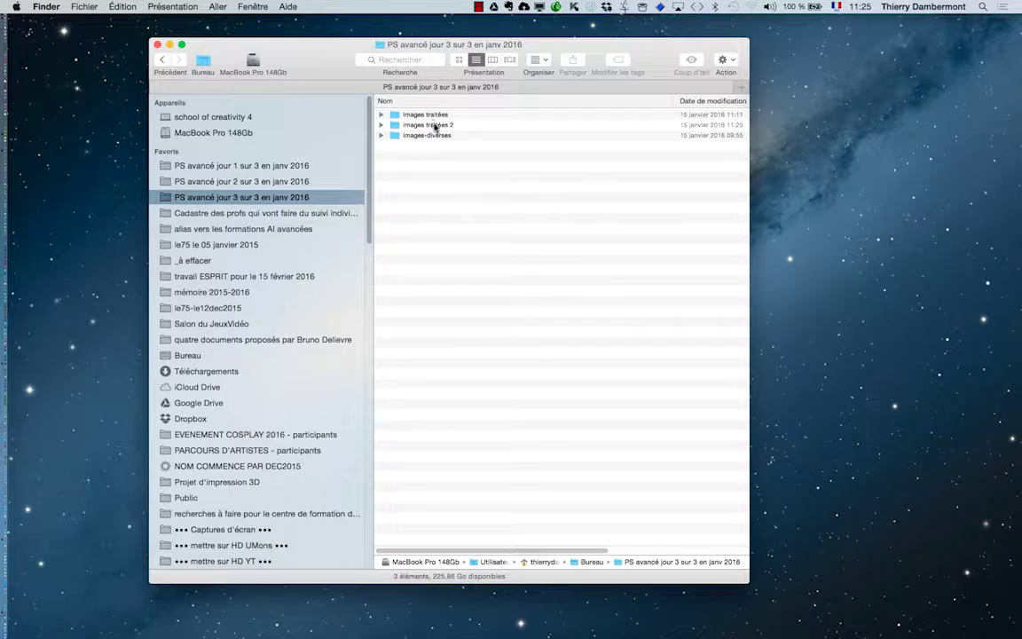
double_click(430, 125)
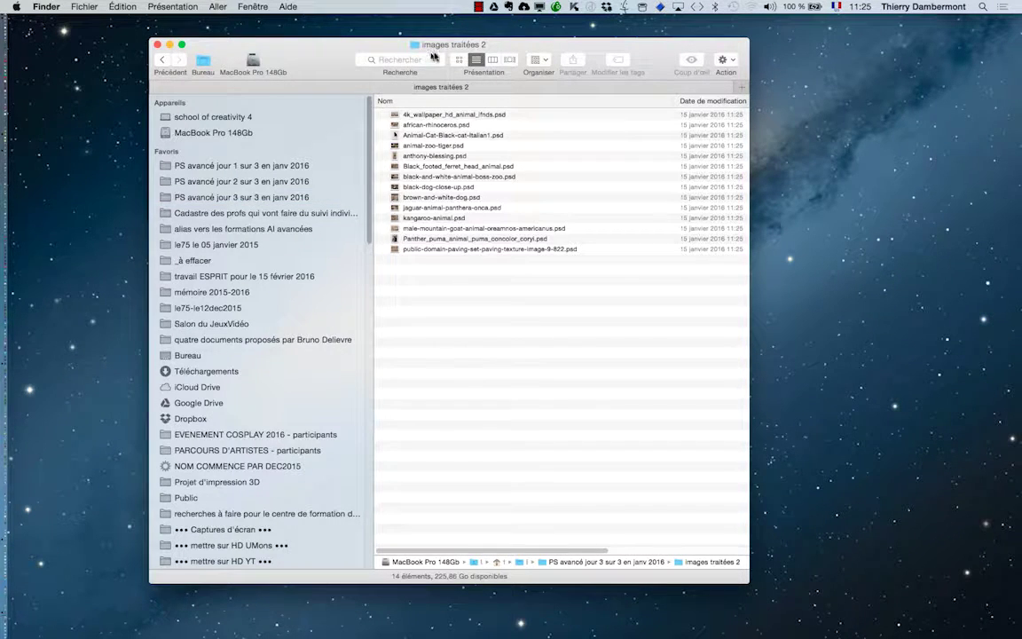
Step: Show the 14 processed PSDs as enlarged icon thumbnails arranged by name
key("super+1")
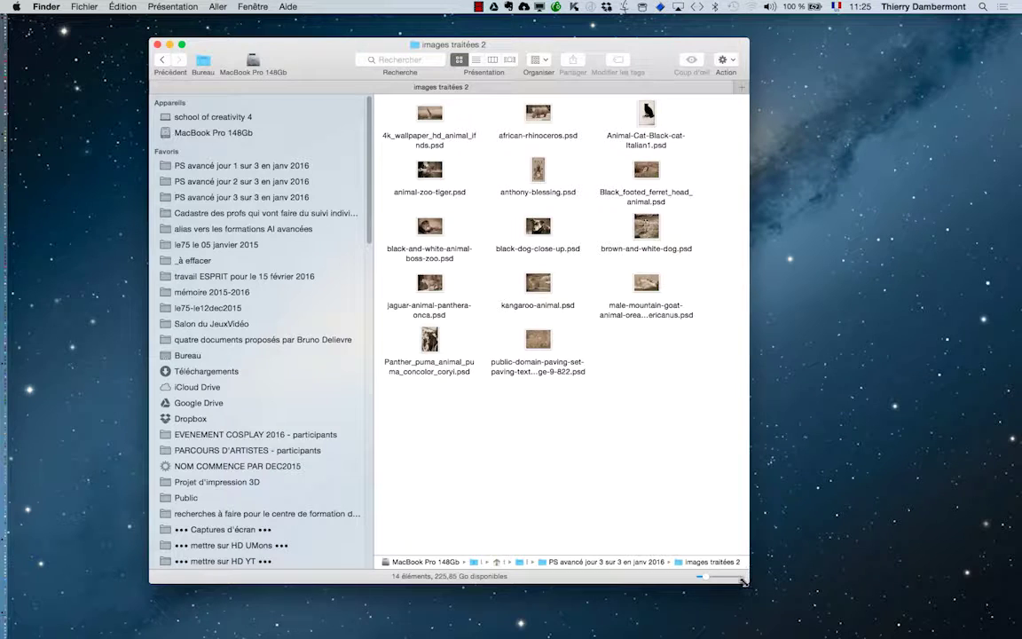
left_click_drag(743, 581, 938, 584)
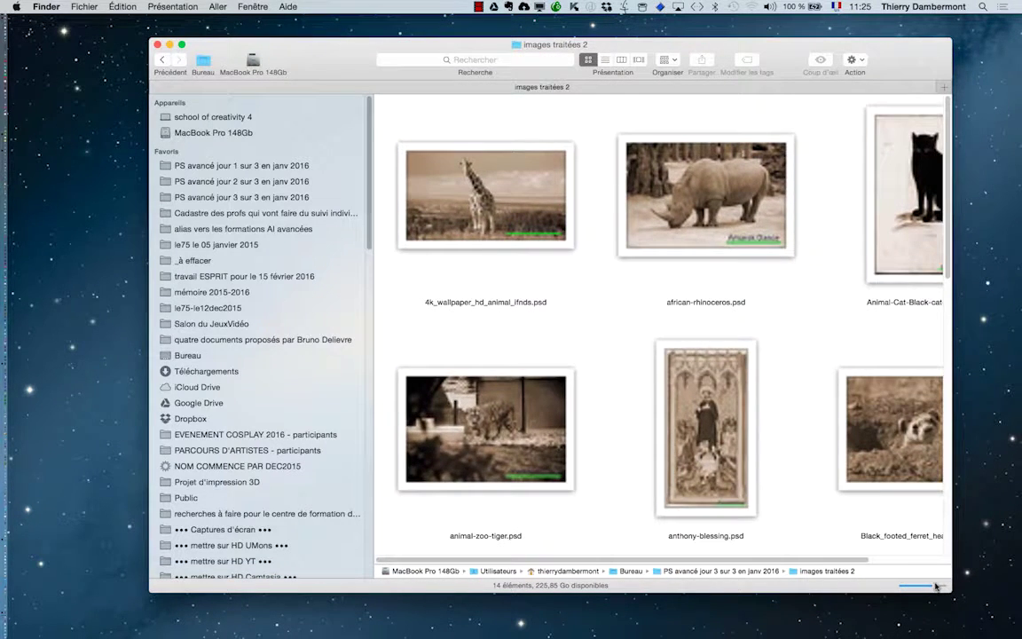
left_click(165, 7)
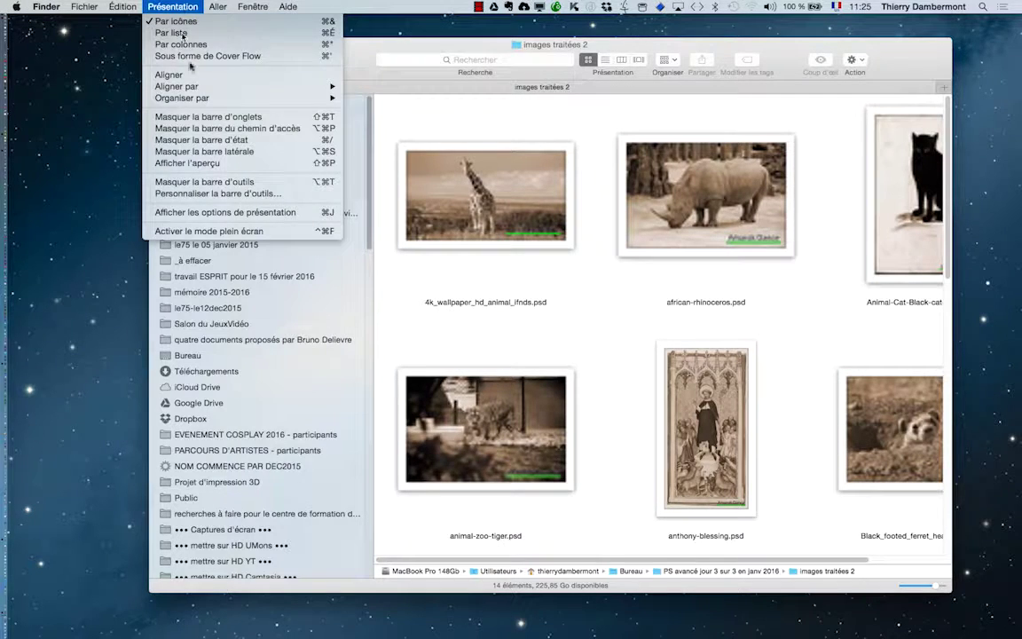
mouse_move(176, 86)
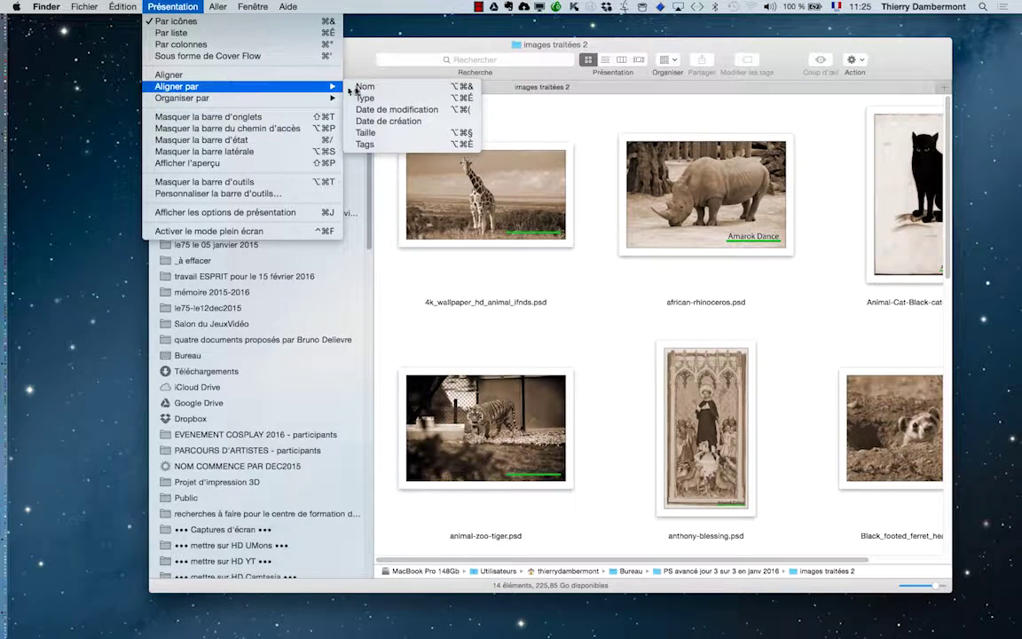
left_click(362, 86)
scroll(863, 362, "down", 3)
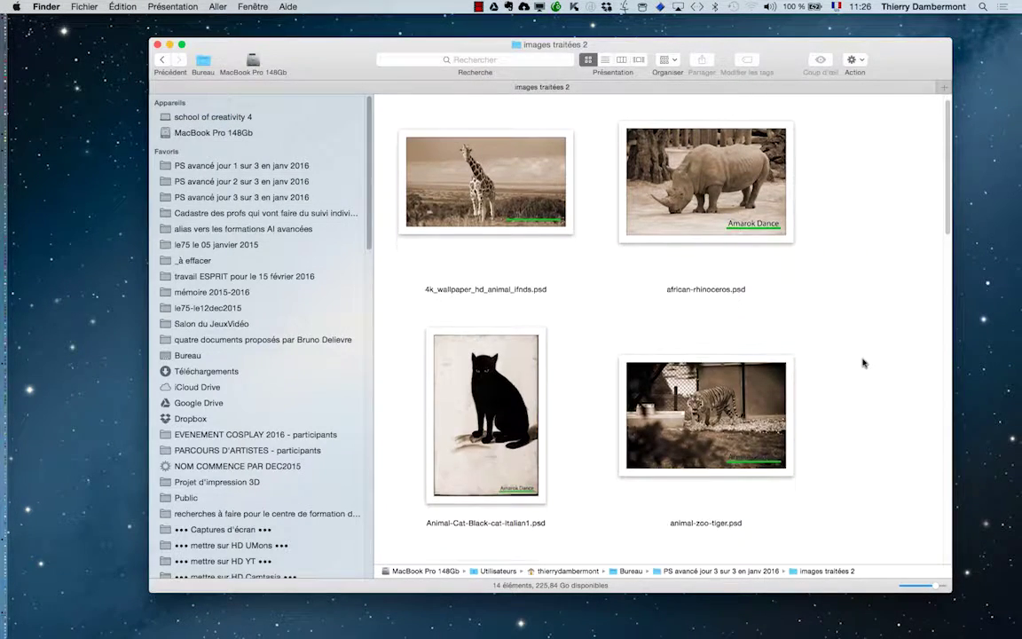
scroll(821, 338, "down", 5)
scroll(821, 338, "down", 5)
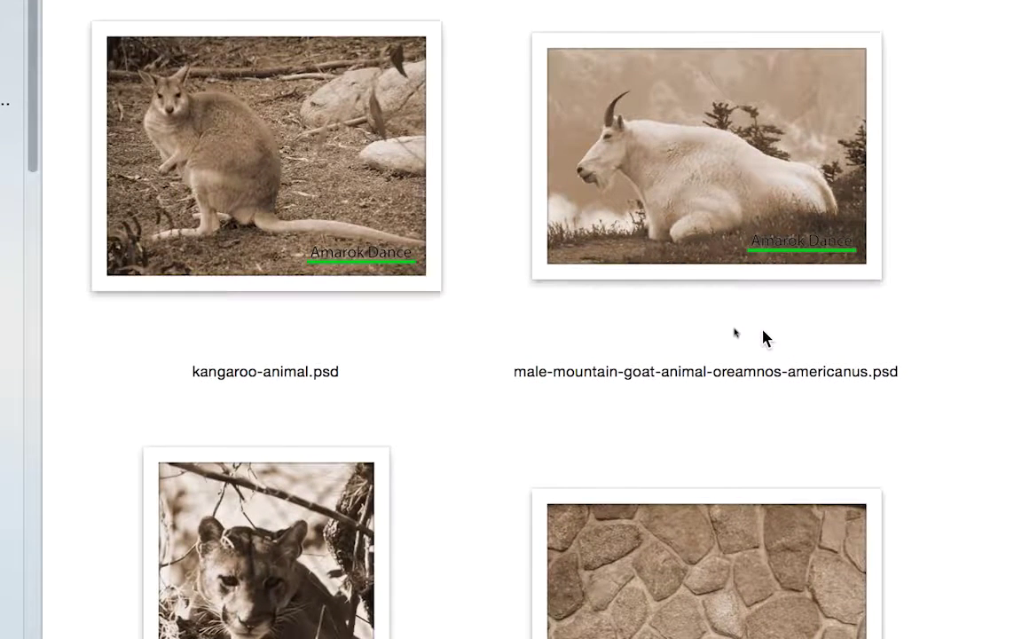
scroll(763, 337, "down", 2)
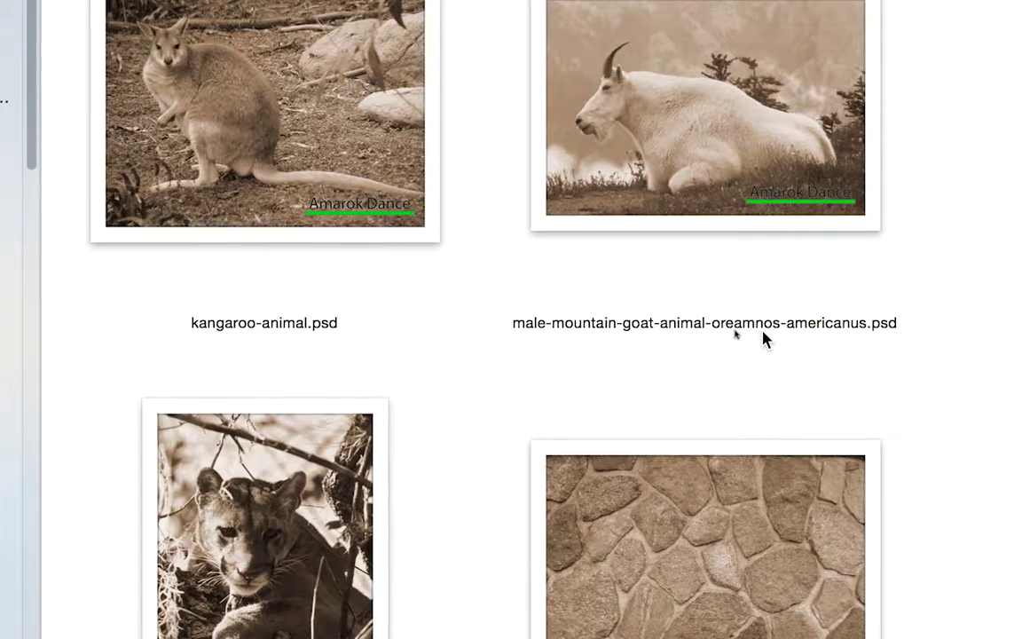
scroll(759, 347, "down", 3)
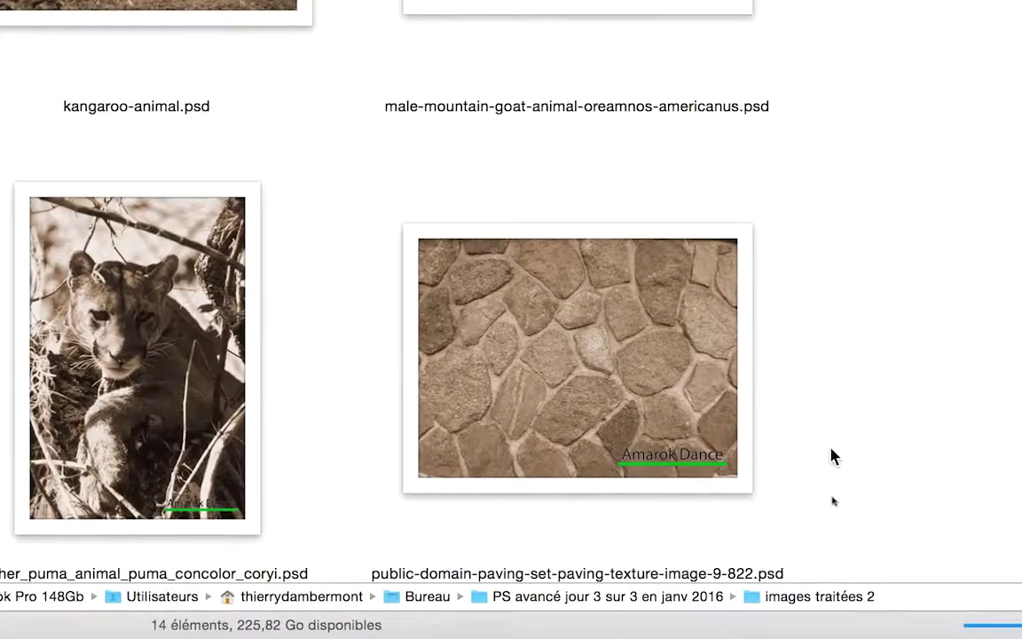
scroll(831, 455, "up", 5)
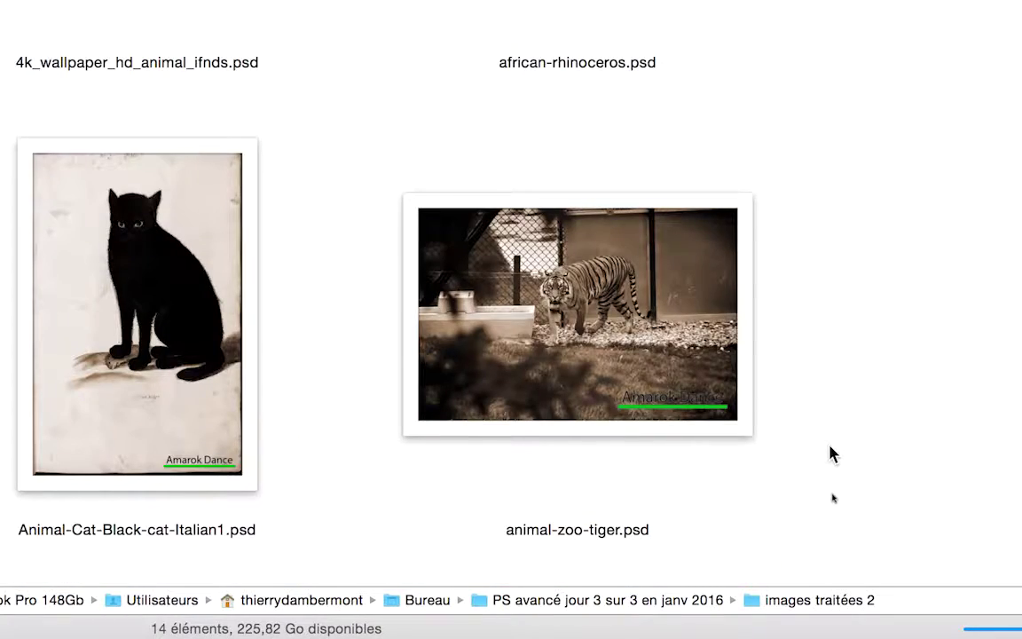
scroll(832, 455, "down", 10)
scroll(832, 455, "up", 5)
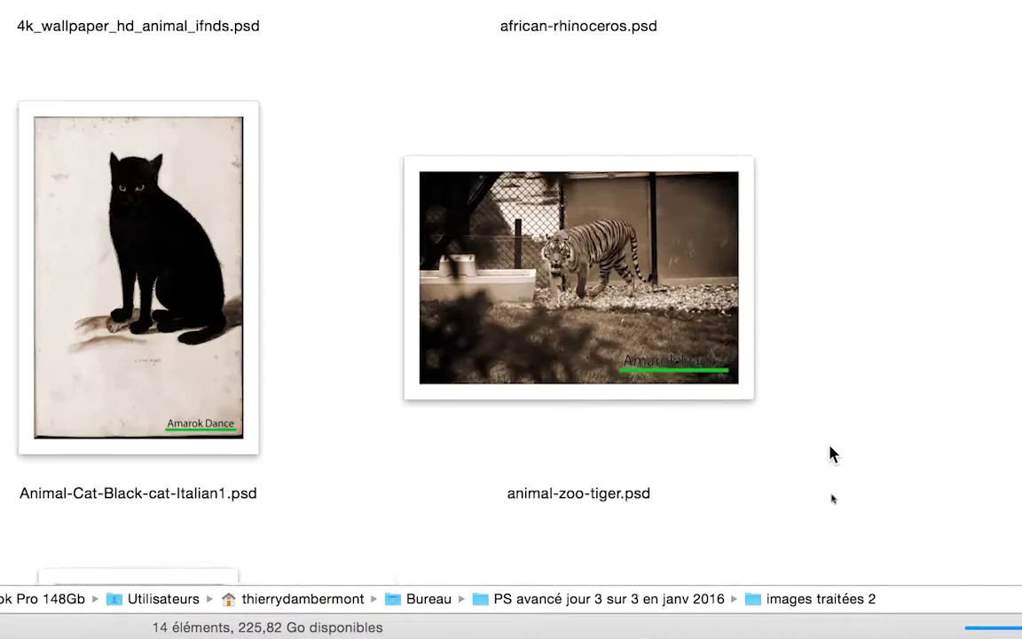